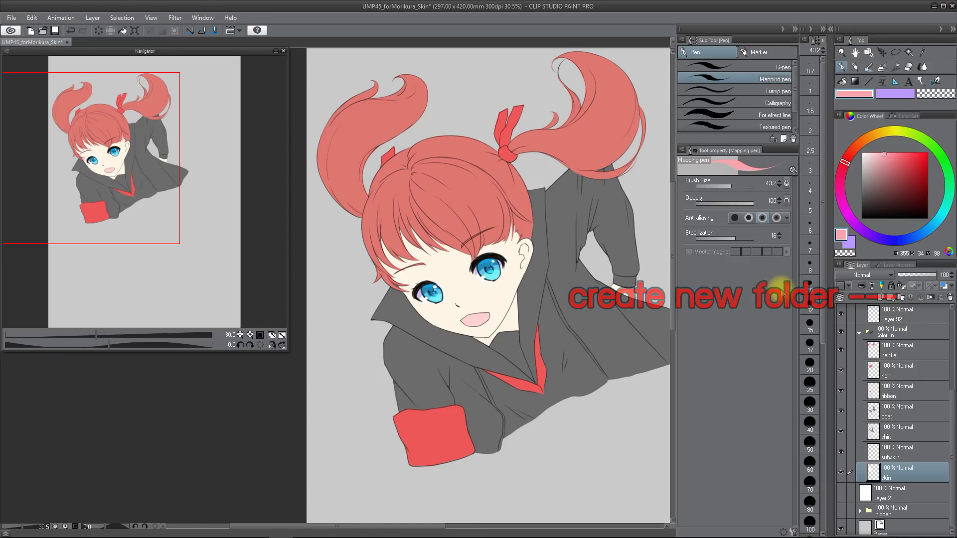
Create a new folder above the skin layer and name it 'Skin'
{"action": "left_click", "coordinate": [901, 297]}
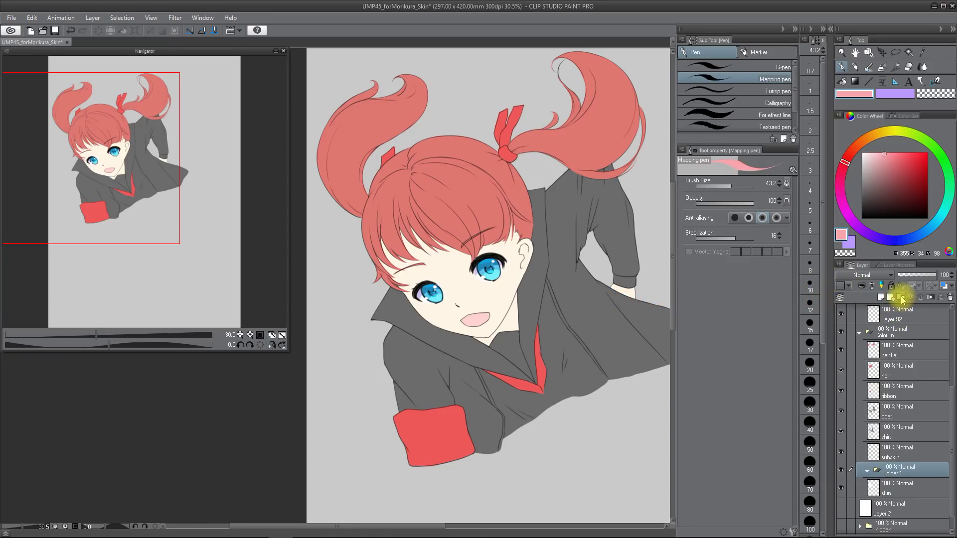
{"action": "double_click", "coordinate": [879, 474]}
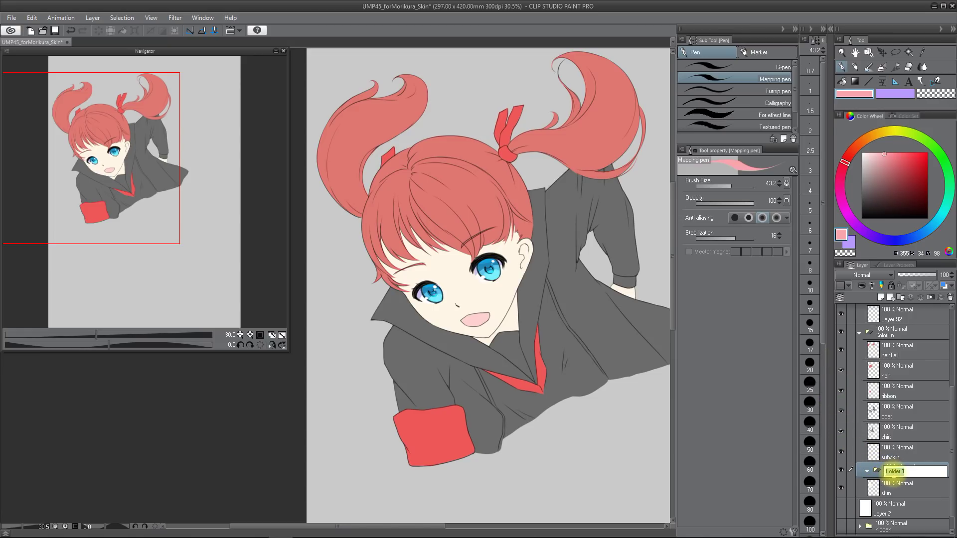
{"action": "type", "text": "S"}
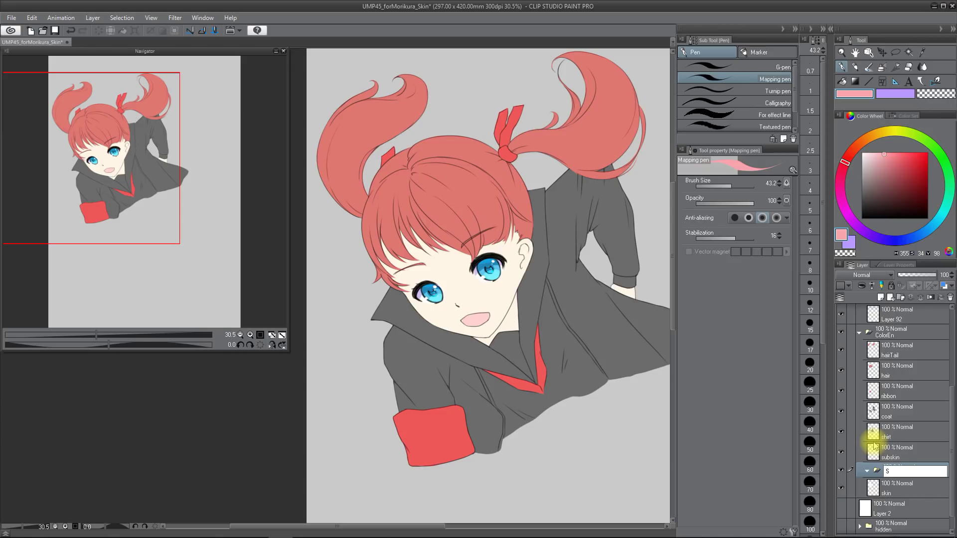
{"action": "type", "text": "kin"}
{"action": "key", "text": "Return"}
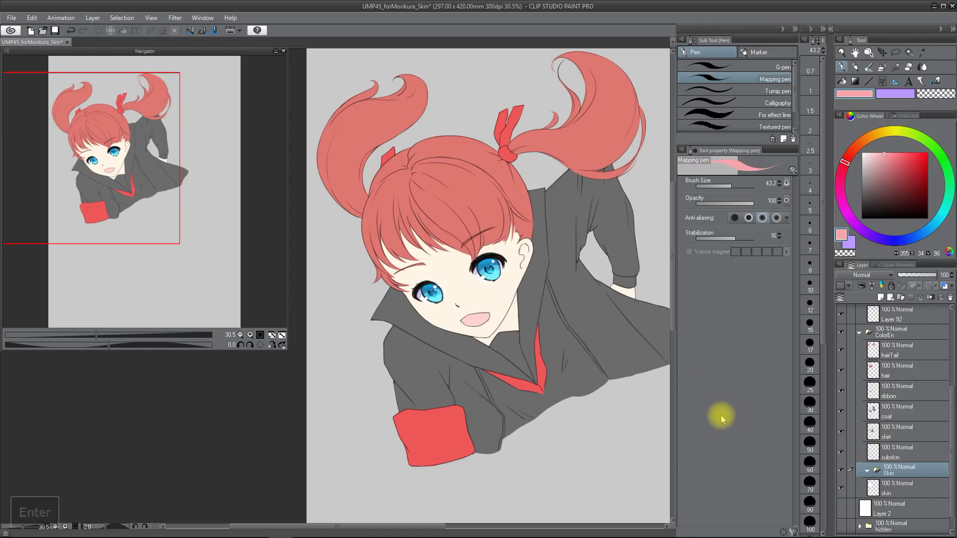
Move the subskin and skin layers into the Skin folder, then select skin alone
{"action": "left_click", "coordinate": [876, 454]}
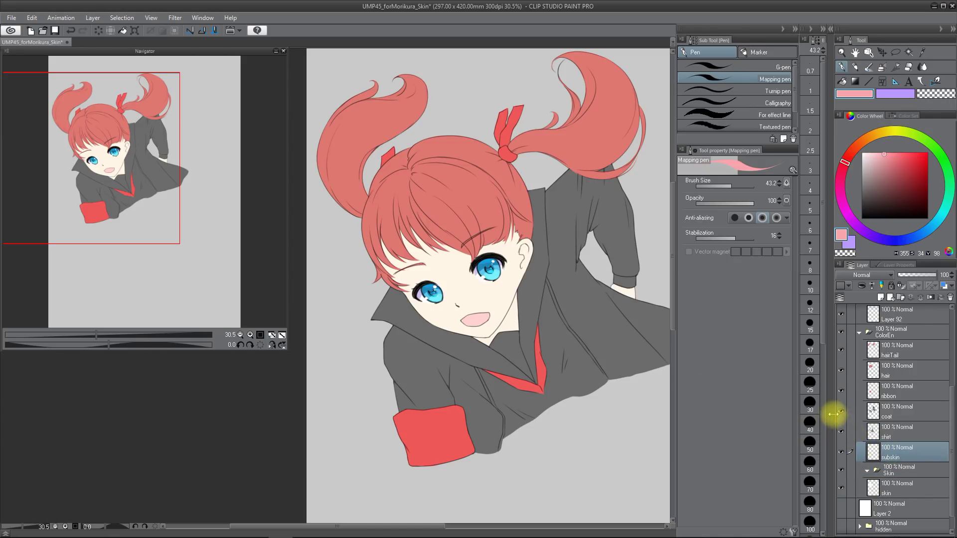
{"action": "left_click", "coordinate": [899, 490], "text": "ctrl"}
{"action": "left_click_drag", "start_coordinate": [902, 457], "coordinate": [905, 471]}
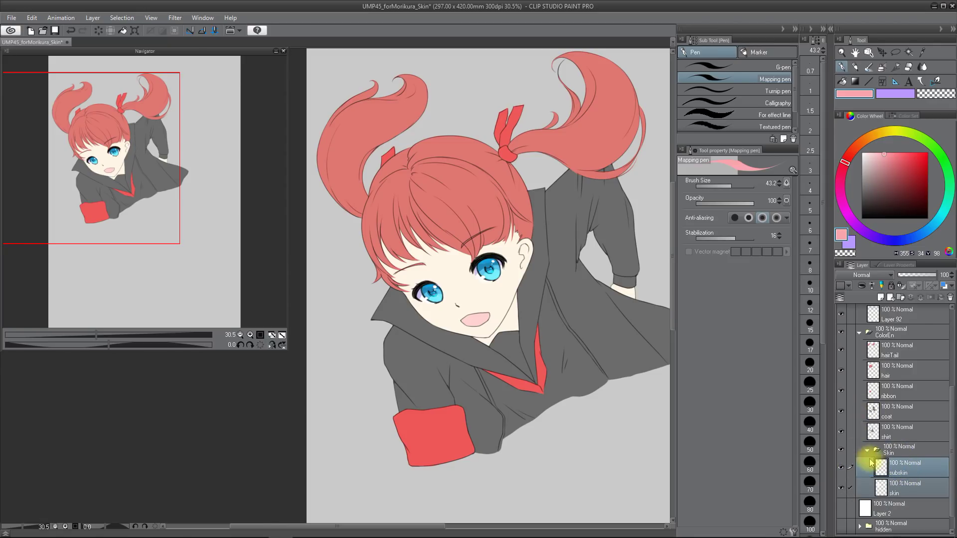
{"action": "left_click", "coordinate": [901, 486]}
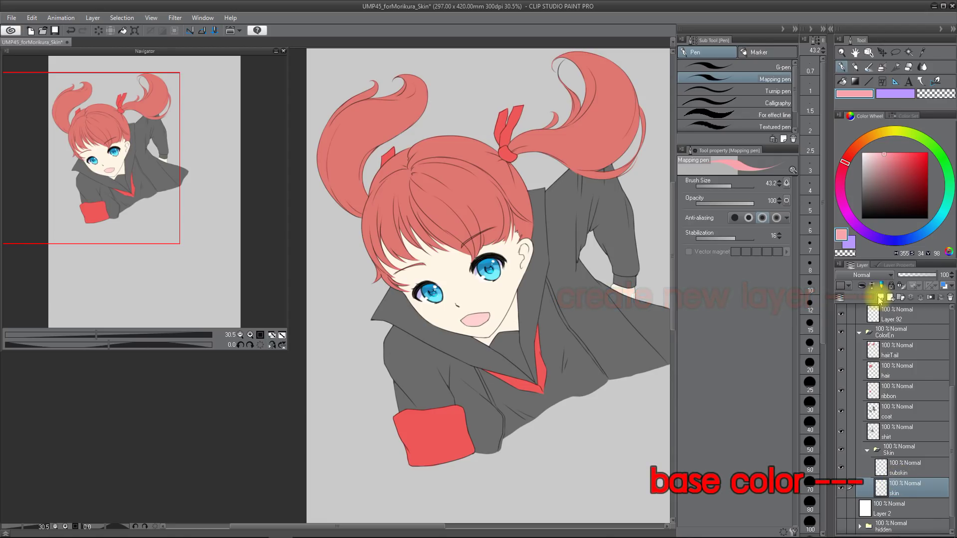
Add a layer named 'red' above skin and clip it to the skin layer
{"action": "left_click", "coordinate": [880, 298]}
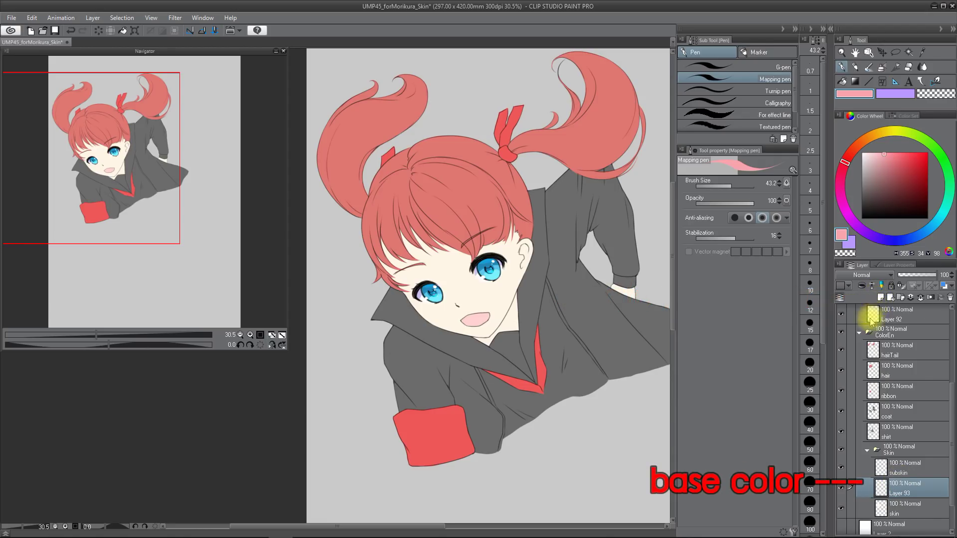
{"action": "double_click", "coordinate": [900, 493]}
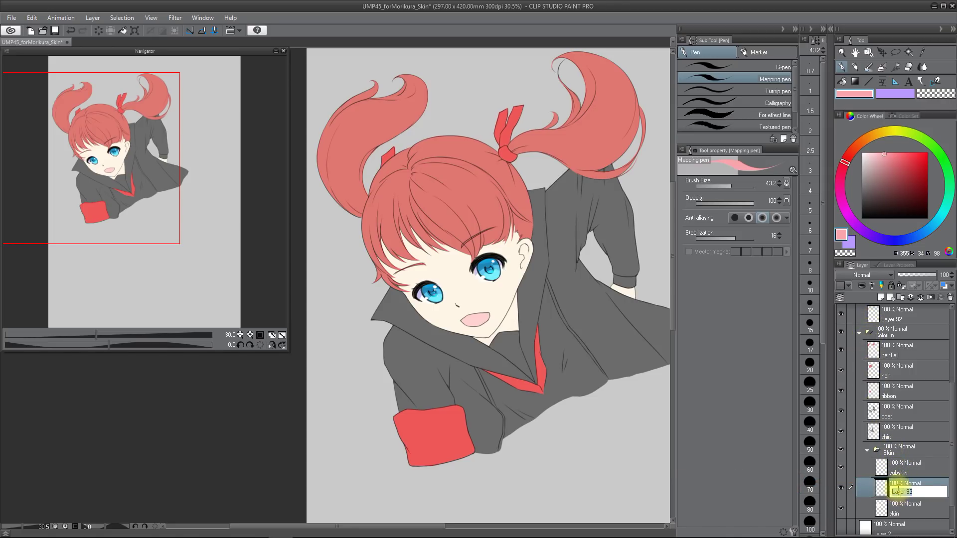
{"action": "type", "text": "red"}
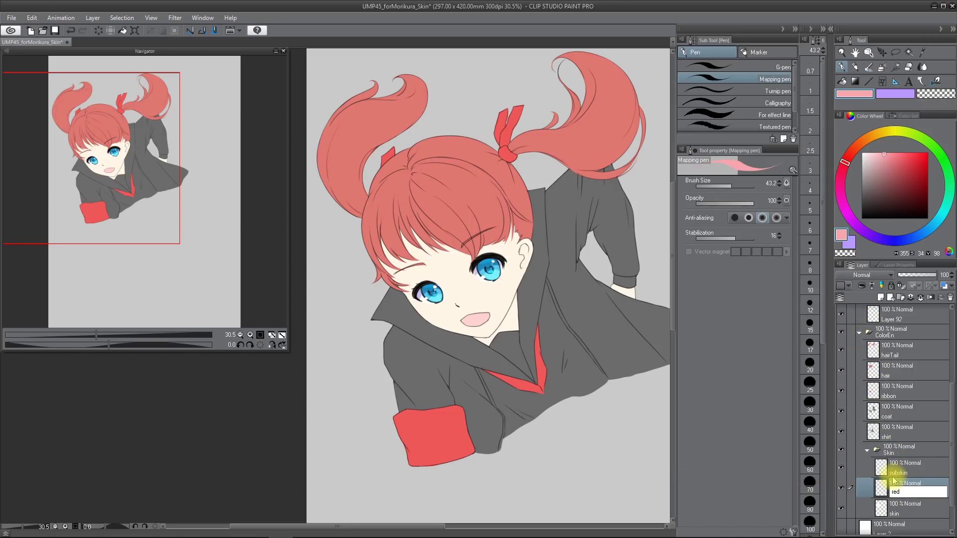
{"action": "key", "text": "Return"}
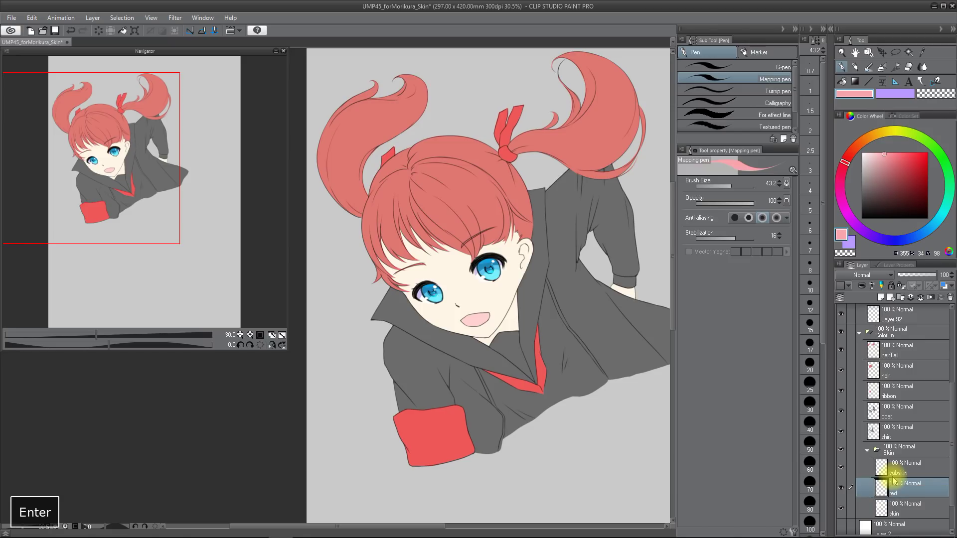
{"action": "left_click", "coordinate": [861, 286]}
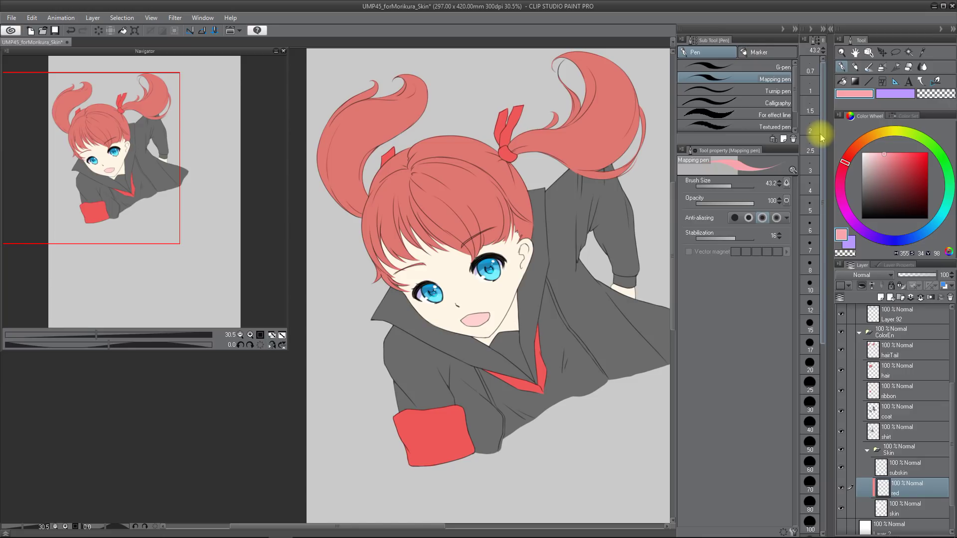
Sample the face's skin colour, shift it redder and more saturated, and pick the Soft airbrush
{"action": "left_click", "coordinate": [479, 294], "text": "alt"}
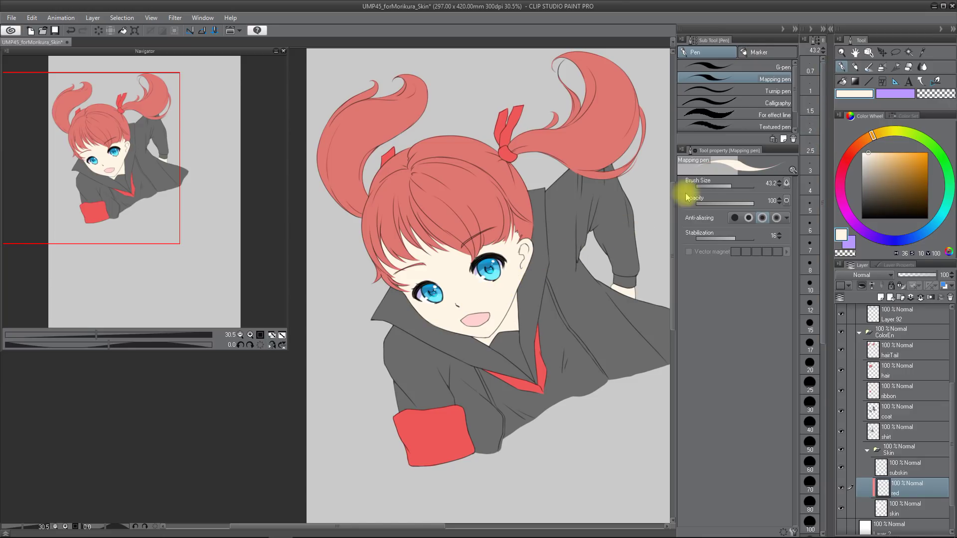
{"action": "mouse_move", "coordinate": [868, 135]}
{"action": "left_mouse_down"}
{"action": "mouse_move", "coordinate": [861, 142]}
{"action": "mouse_move", "coordinate": [877, 150]}
{"action": "left_mouse_up"}
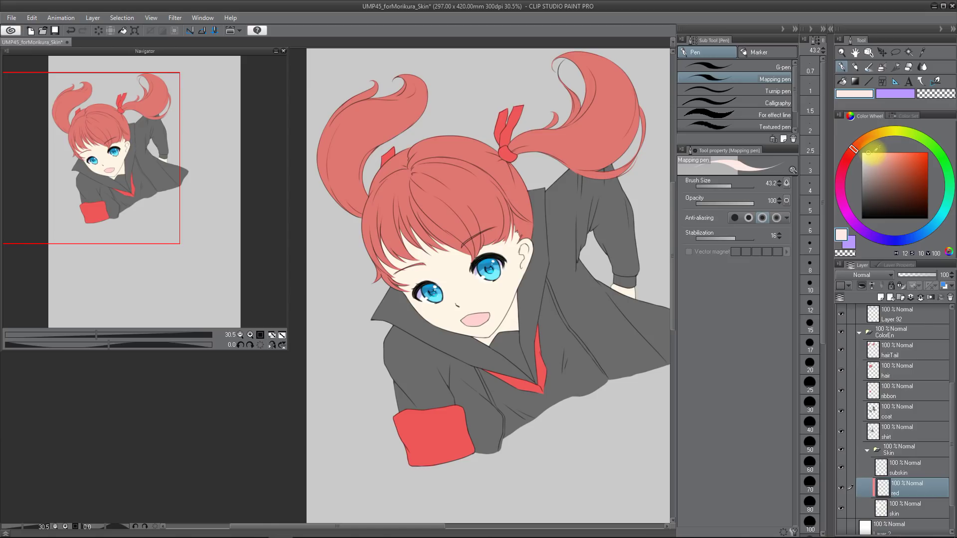
{"action": "left_click", "coordinate": [875, 152]}
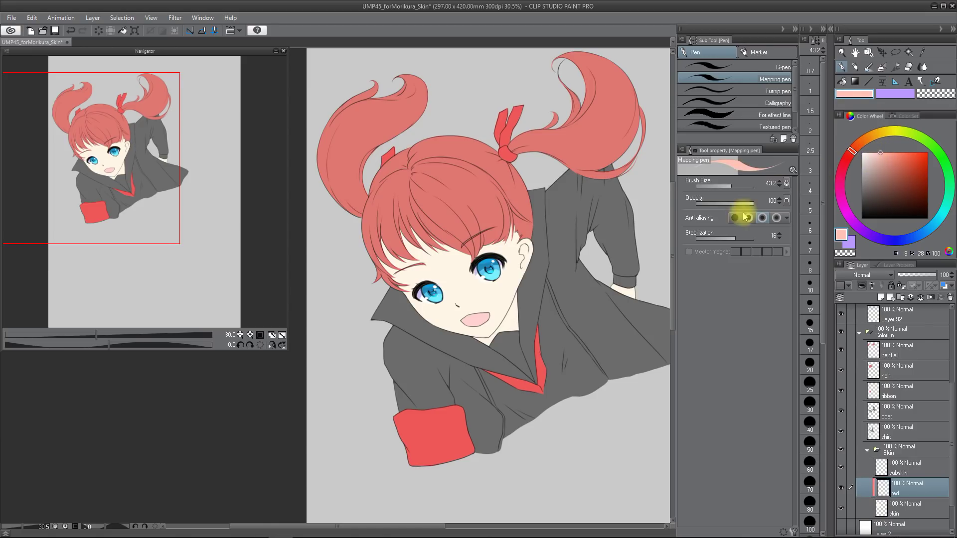
{"action": "left_click", "coordinate": [867, 68]}
{"action": "left_click", "coordinate": [882, 68]}
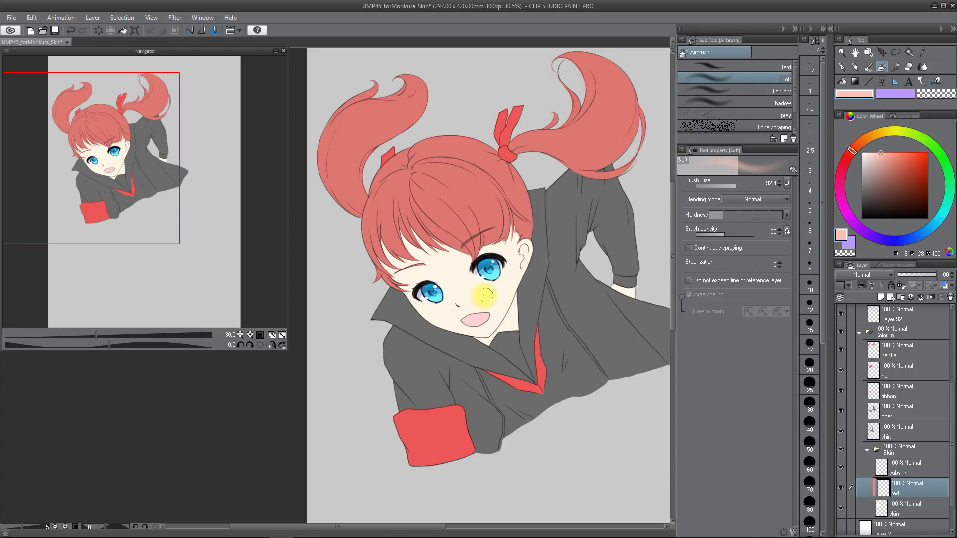
Enlarge the airbrush to about 173 and paint pink blush on both cheeks
{"action": "left_click_drag", "start_coordinate": [471, 297], "coordinate": [490, 305]}
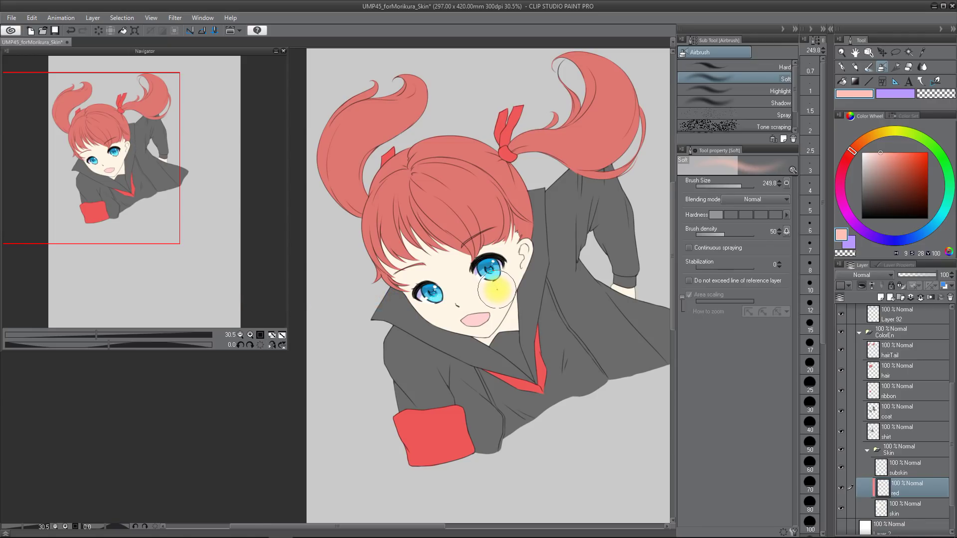
{"action": "mouse_move", "coordinate": [491, 287]}
{"action": "left_mouse_down"}
{"action": "mouse_move", "coordinate": [503, 301]}
{"action": "mouse_move", "coordinate": [513, 277]}
{"action": "left_mouse_up"}
{"action": "left_click", "coordinate": [435, 305]}
Return to the soft airbrush at about size 150 and add a new layer above red
{"action": "key", "text": "q"}
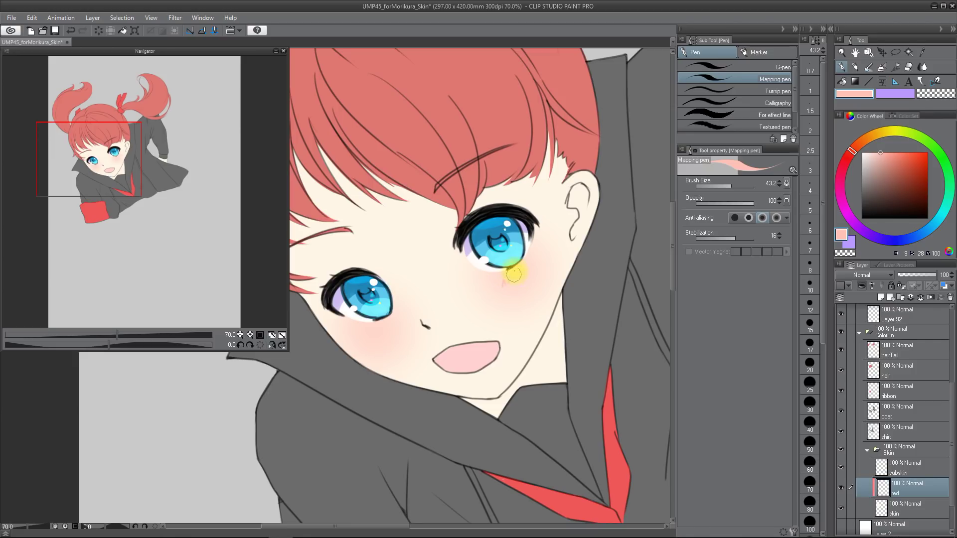
{"action": "left_click", "coordinate": [396, 364]}
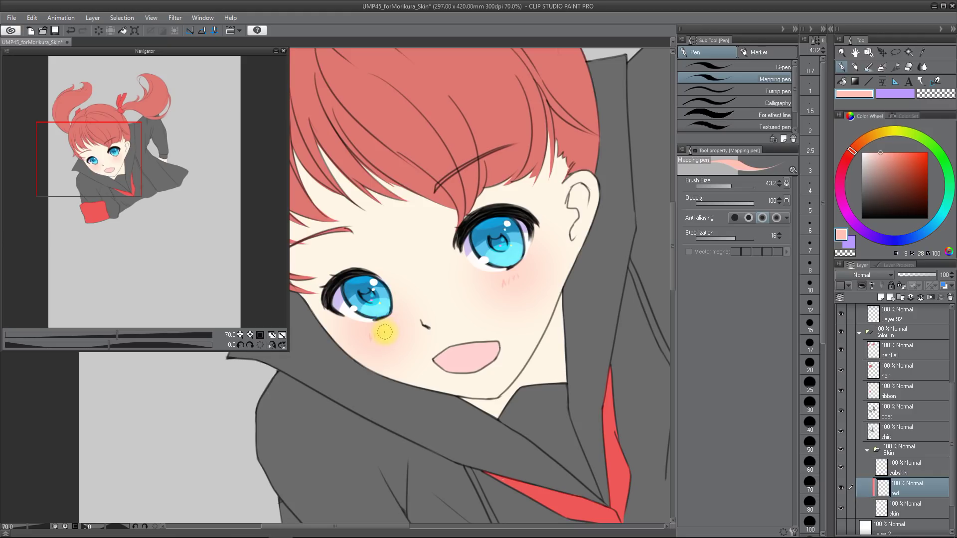
{"action": "key", "text": "b"}
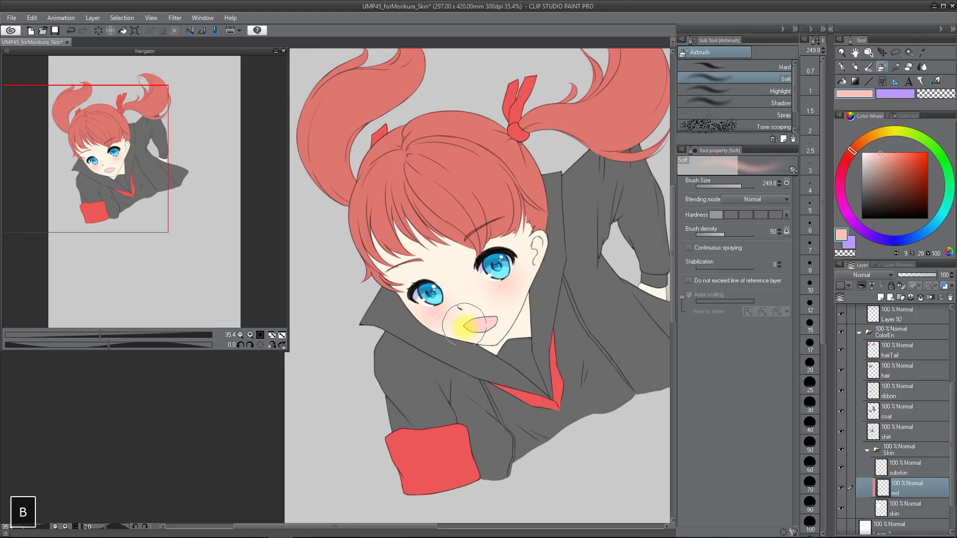
{"action": "mouse_move", "coordinate": [452, 316]}
{"action": "left_mouse_down"}
{"action": "mouse_move", "coordinate": [438, 317]}
{"action": "mouse_move", "coordinate": [464, 305]}
{"action": "mouse_move", "coordinate": [498, 323]}
{"action": "left_mouse_up"}
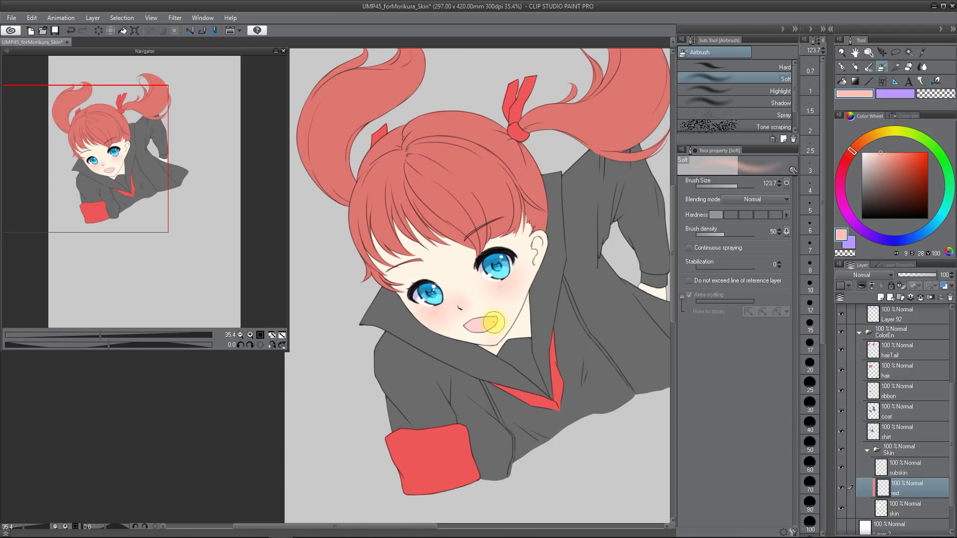
{"action": "key", "text": "shift+n"}
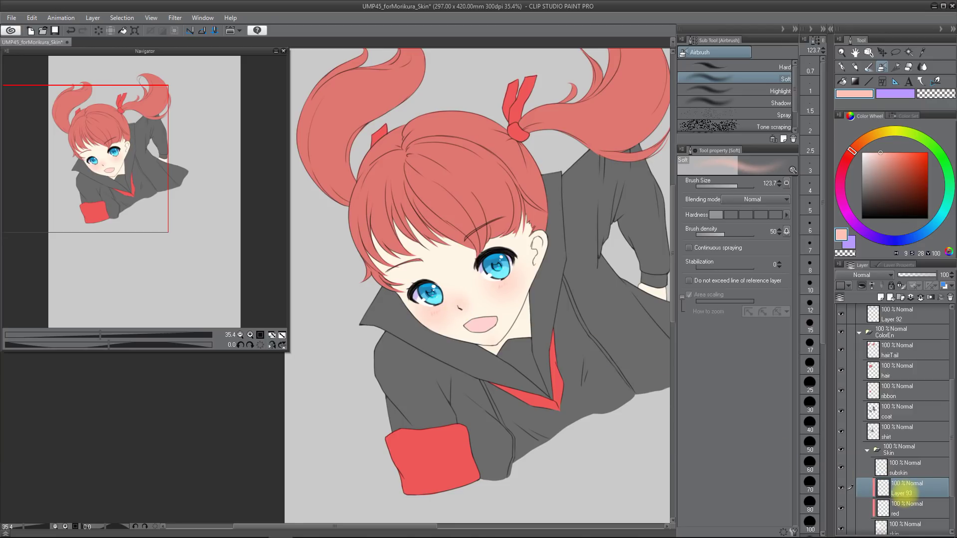
Rename Layer 93 to 'shadow' and set its blending mode to Multiply
{"action": "double_click", "coordinate": [904, 493]}
{"action": "type", "text": "shadow"}
{"action": "key", "text": "Return"}
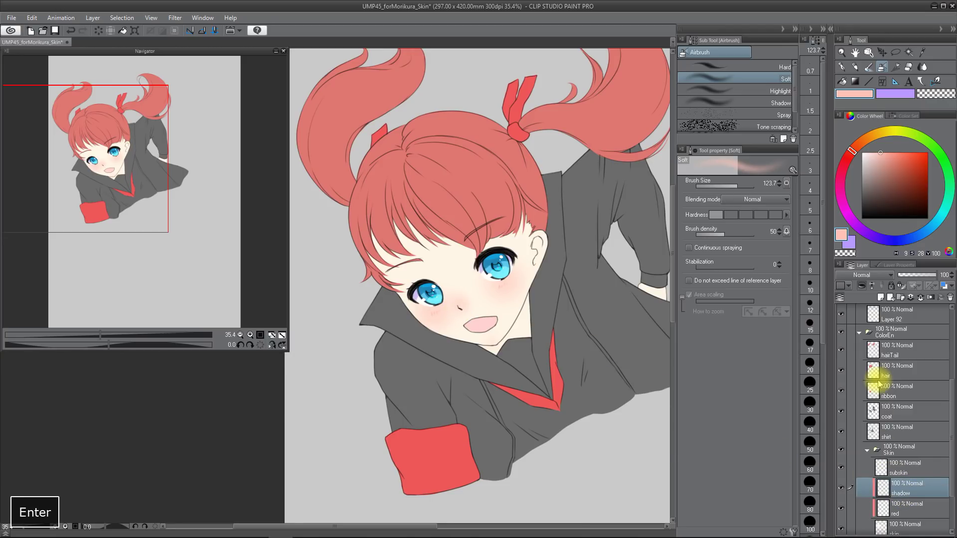
{"action": "left_click", "coordinate": [877, 275]}
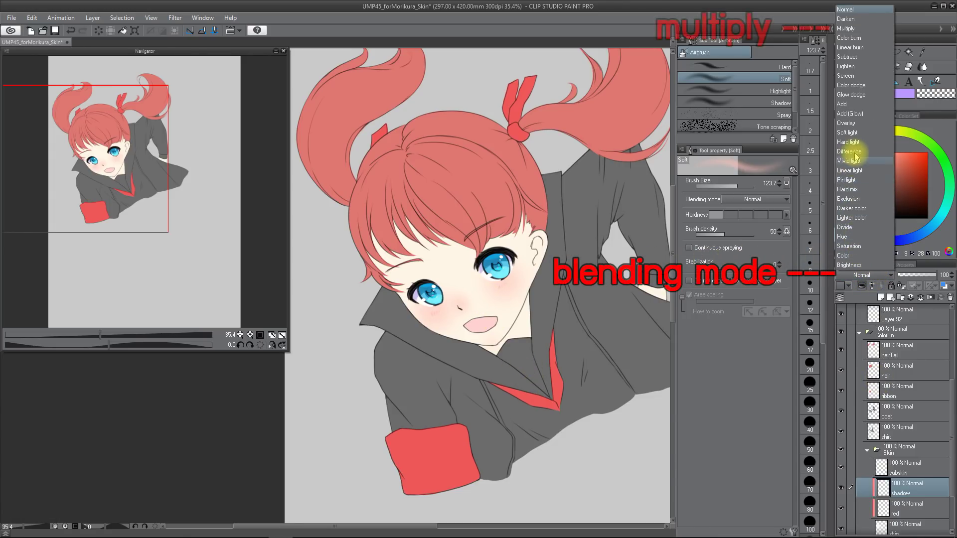
{"action": "left_click", "coordinate": [845, 29]}
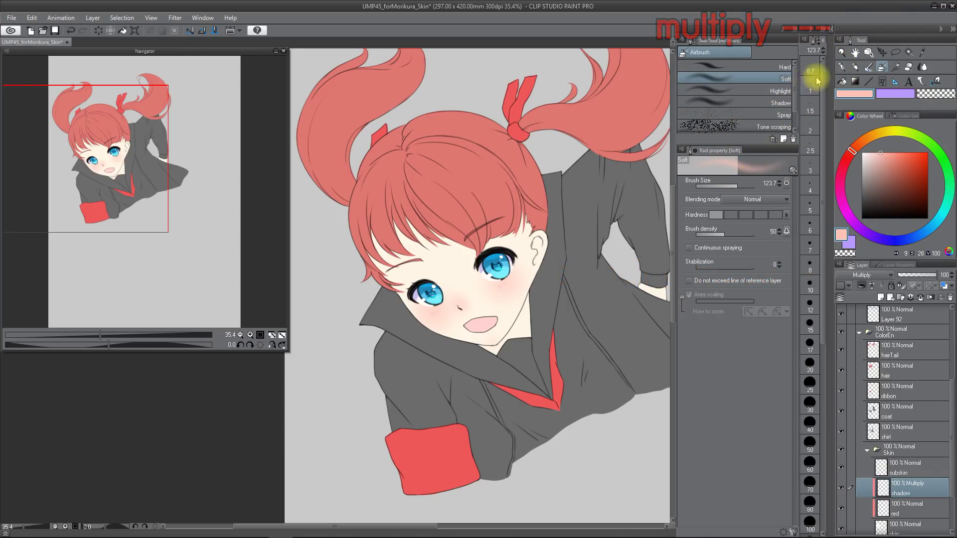
{"action": "left_click", "coordinate": [870, 67]}
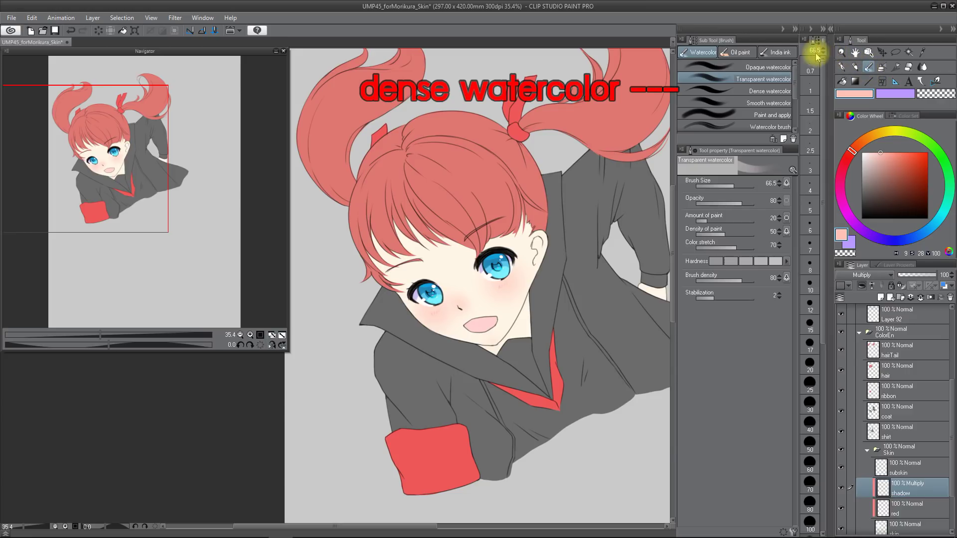
Choose the Dense watercolor brush, sample the cream skin colour and size it to about 73
{"action": "left_click", "coordinate": [755, 92]}
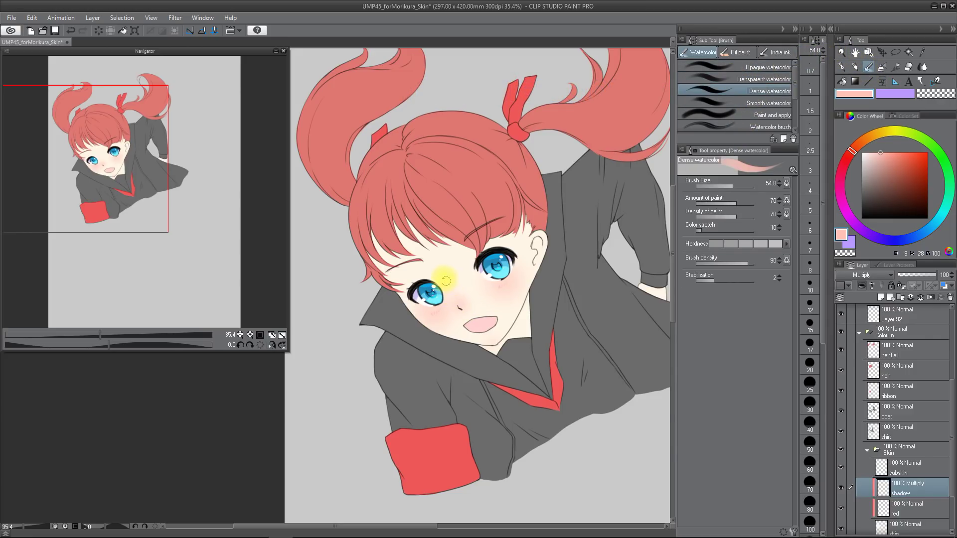
{"action": "left_click", "coordinate": [456, 267], "text": "alt"}
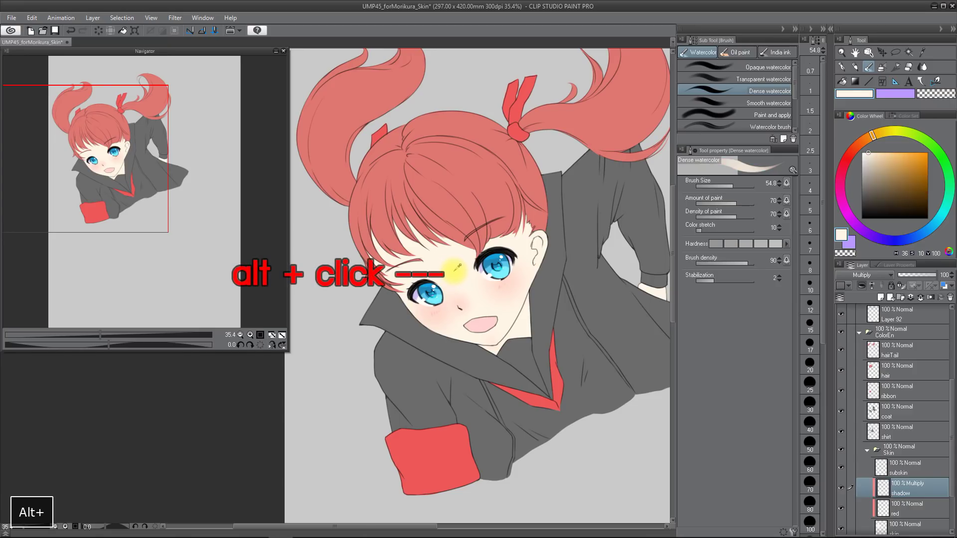
{"action": "mouse_move", "coordinate": [511, 326]}
{"action": "left_mouse_down"}
{"action": "mouse_move", "coordinate": [510, 286]}
{"action": "mouse_move", "coordinate": [521, 326]}
{"action": "mouse_move", "coordinate": [531, 299]}
{"action": "mouse_move", "coordinate": [507, 351]}
{"action": "mouse_move", "coordinate": [533, 302]}
{"action": "mouse_move", "coordinate": [497, 359]}
{"action": "mouse_move", "coordinate": [505, 347]}
{"action": "mouse_move", "coordinate": [485, 353]}
{"action": "mouse_move", "coordinate": [506, 351]}
{"action": "mouse_move", "coordinate": [492, 349]}
{"action": "mouse_move", "coordinate": [516, 332]}
{"action": "mouse_move", "coordinate": [502, 353]}
{"action": "mouse_move", "coordinate": [522, 316]}
{"action": "mouse_move", "coordinate": [488, 359]}
{"action": "mouse_move", "coordinate": [528, 326]}
{"action": "left_mouse_up"}
{"action": "mouse_move", "coordinate": [537, 238]}
{"action": "left_mouse_down", "text": "ctrl+alt"}
{"action": "mouse_move", "coordinate": [526, 239]}
{"action": "mouse_move", "coordinate": [655, 312]}
{"action": "left_mouse_up", "text": "ctrl+alt"}
{"action": "scroll", "coordinate": [536, 248], "scroll_direction": "up", "scroll_amount": 1}
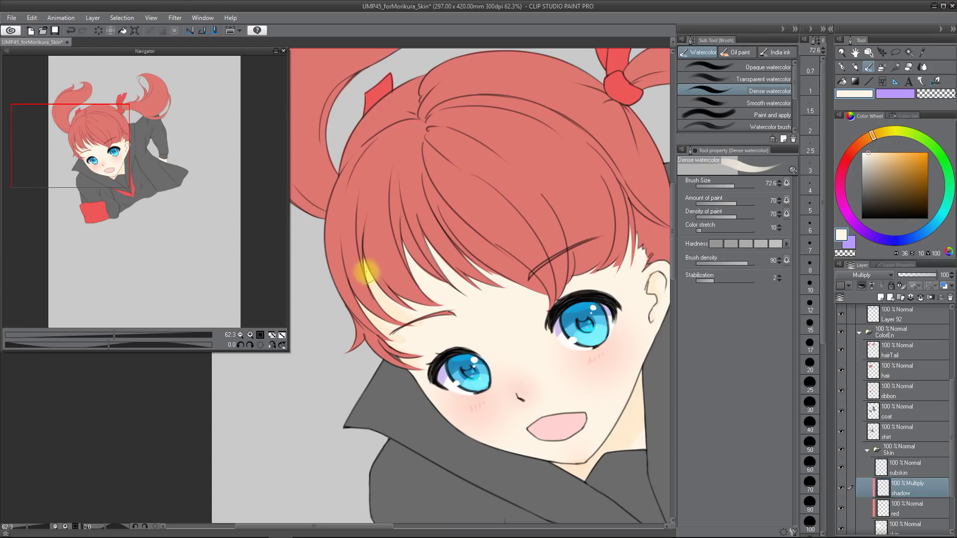
Try faint shading strokes along the bangs, undoing them, and reframe the view on the face
{"action": "key", "text": "ctrl+z"}
{"action": "mouse_move", "coordinate": [439, 244]}
{"action": "left_mouse_down"}
{"action": "mouse_move", "coordinate": [504, 282]}
{"action": "mouse_move", "coordinate": [483, 287]}
{"action": "left_mouse_up"}
{"action": "key", "text": "ctrl+z"}
{"action": "mouse_move", "coordinate": [591, 291]}
{"action": "left_mouse_down"}
{"action": "mouse_move", "coordinate": [575, 263]}
{"action": "mouse_move", "coordinate": [584, 254]}
{"action": "mouse_move", "coordinate": [545, 293]}
{"action": "mouse_move", "coordinate": [585, 275]}
{"action": "mouse_move", "coordinate": [613, 236]}
{"action": "left_mouse_up"}
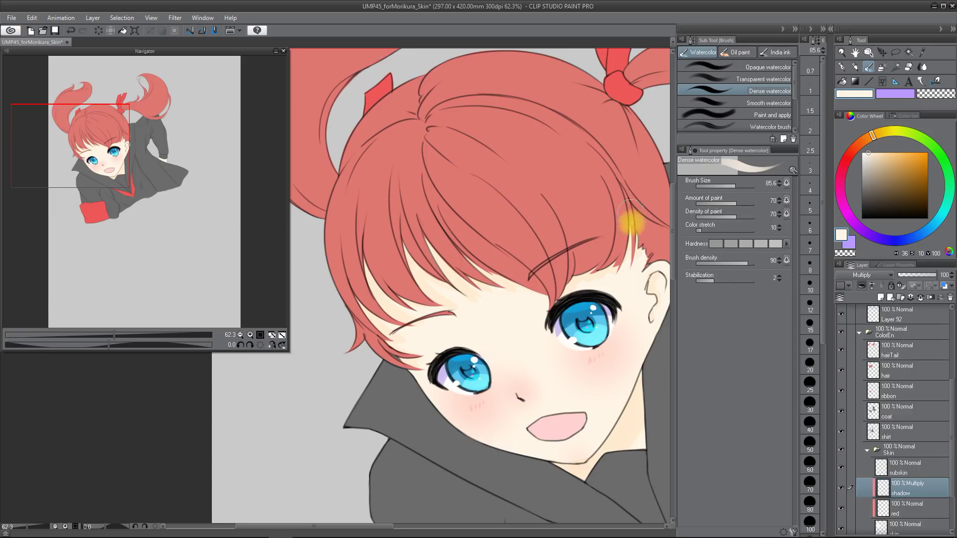
{"action": "key", "text": "space"}
{"action": "left_click_drag", "start_coordinate": [640, 308], "coordinate": [622, 278]}
{"action": "key", "text": "ctrl+z"}
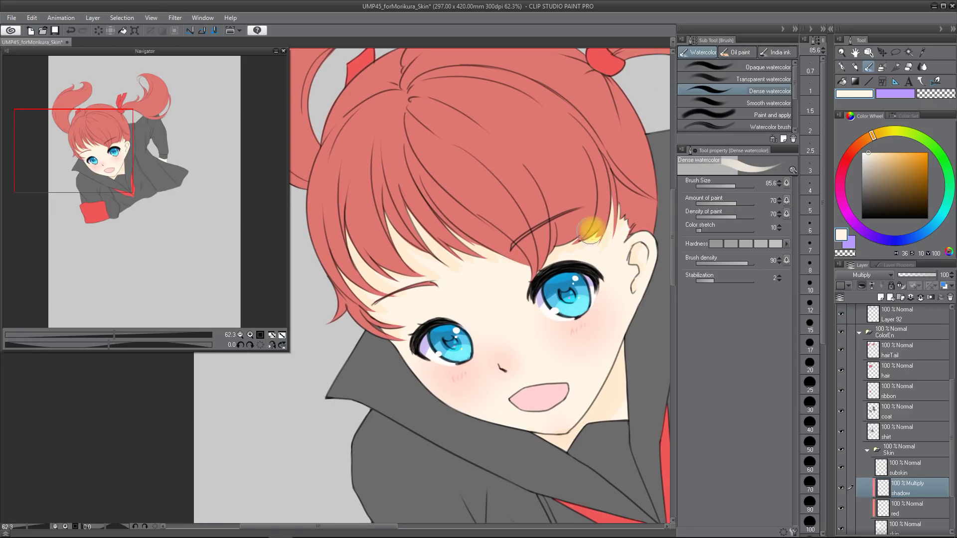
{"action": "key", "text": "space"}
{"action": "left_click_drag", "start_coordinate": [379, 338], "coordinate": [408, 359]}
{"action": "key", "text": "space"}
{"action": "left_click_drag", "start_coordinate": [507, 327], "coordinate": [467, 336]}
{"action": "key", "text": "alt+space"}
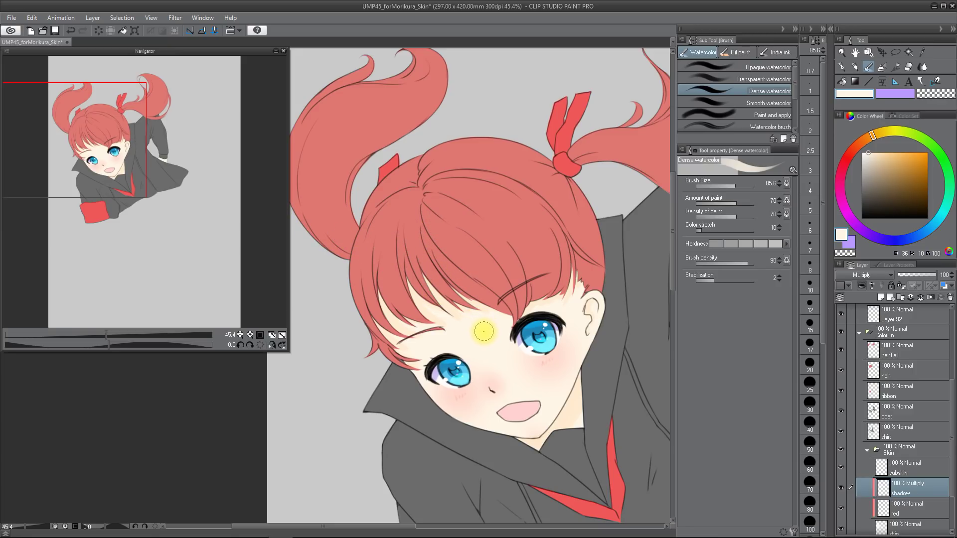
Adjust the shadow layer's Hue/Saturation/Luminosity to hue −17, saturation 11, brightness −6
{"action": "key", "text": "ctrl+u"}
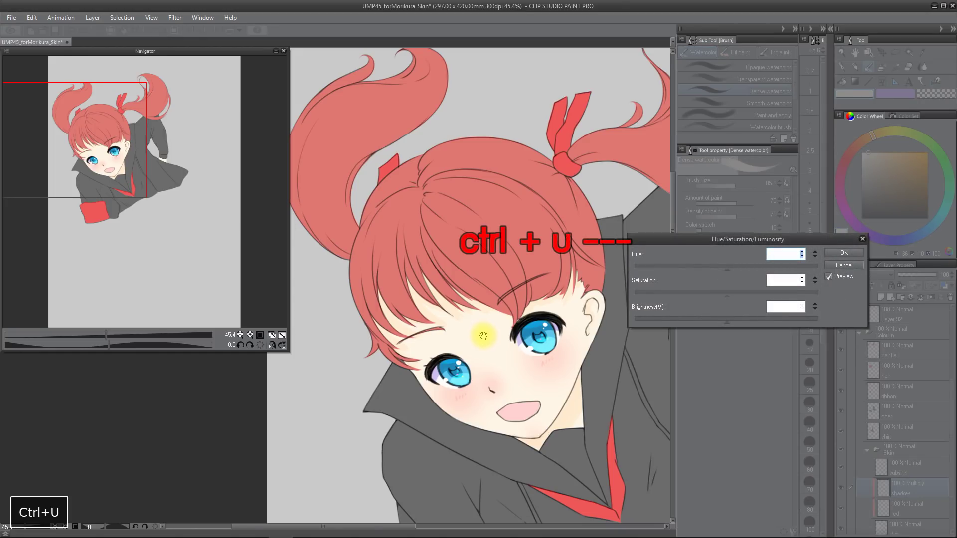
{"action": "left_click_drag", "start_coordinate": [693, 240], "coordinate": [700, 255]}
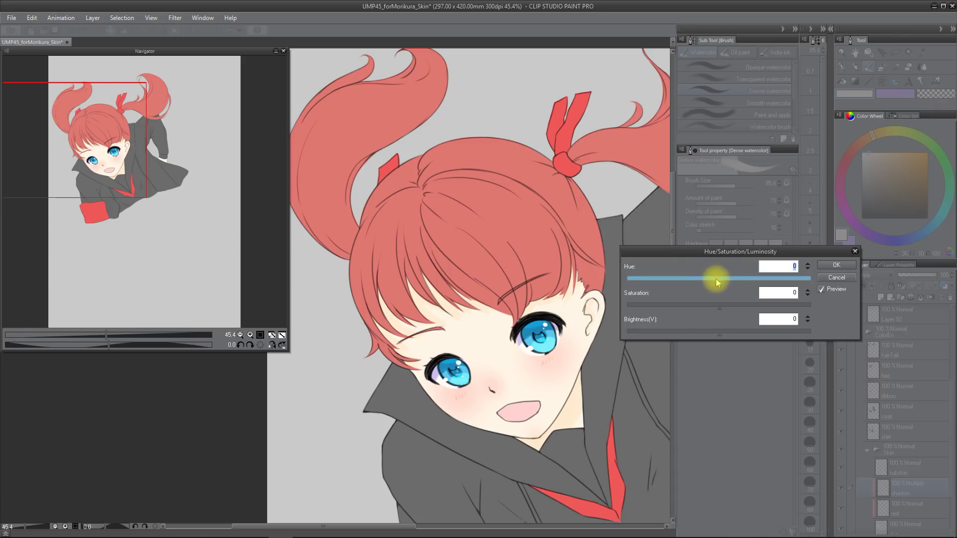
{"action": "left_click_drag", "start_coordinate": [713, 279], "coordinate": [729, 306]}
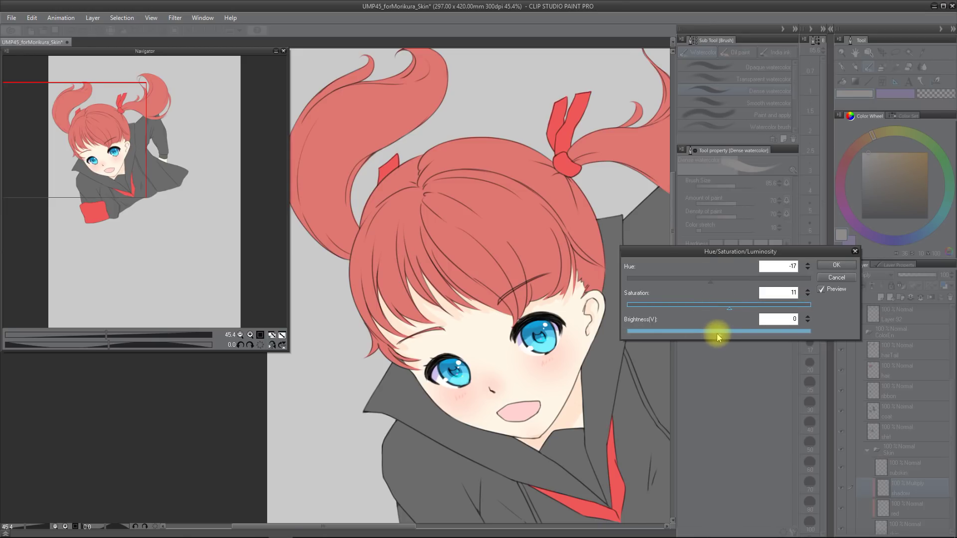
{"action": "left_click_drag", "start_coordinate": [717, 334], "coordinate": [713, 333]}
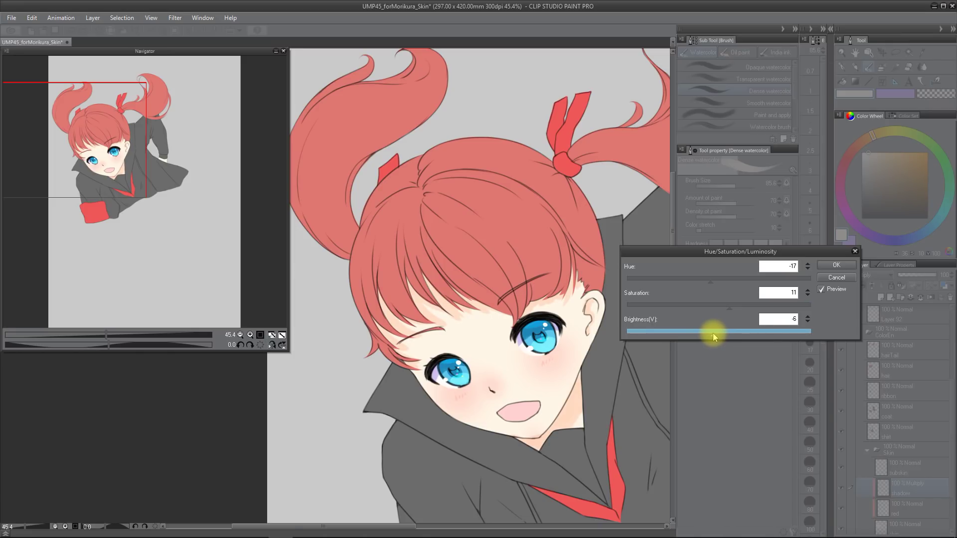
{"action": "left_click_drag", "start_coordinate": [711, 280], "coordinate": [706, 280]}
Apply the colour adjustment and switch to an enlarged Transparent watercolor brush
{"action": "left_click", "coordinate": [835, 266]}
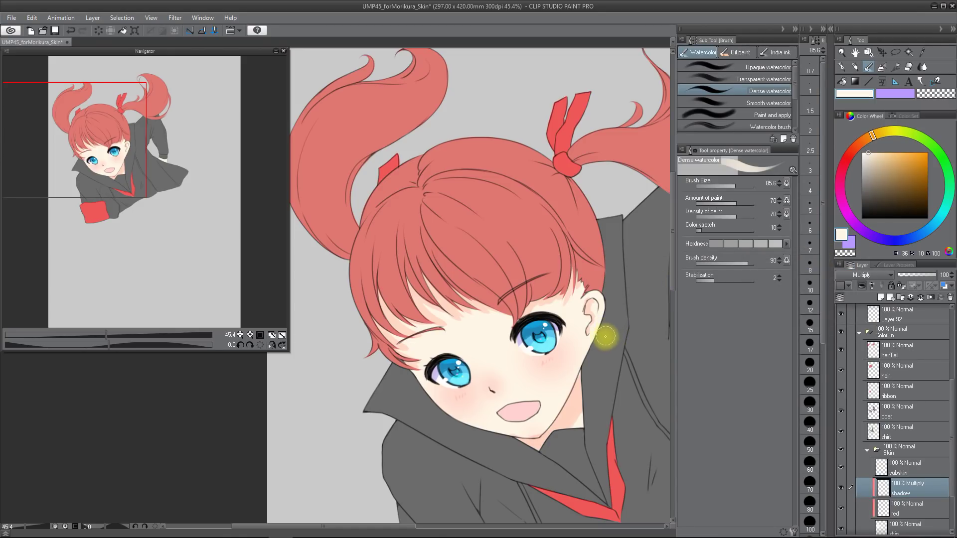
{"action": "left_click", "coordinate": [739, 81]}
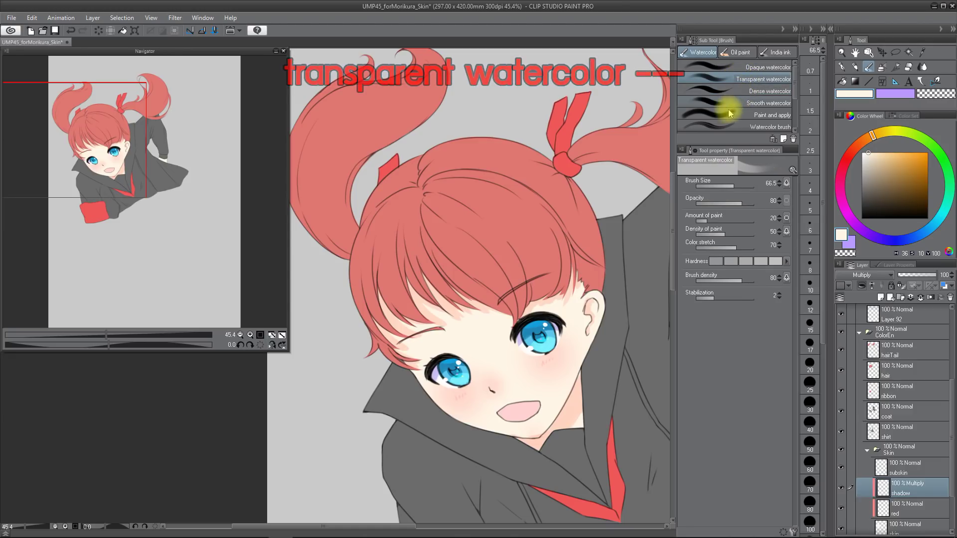
{"action": "left_click_drag", "start_coordinate": [465, 331], "coordinate": [473, 338], "text": "ctrl+alt"}
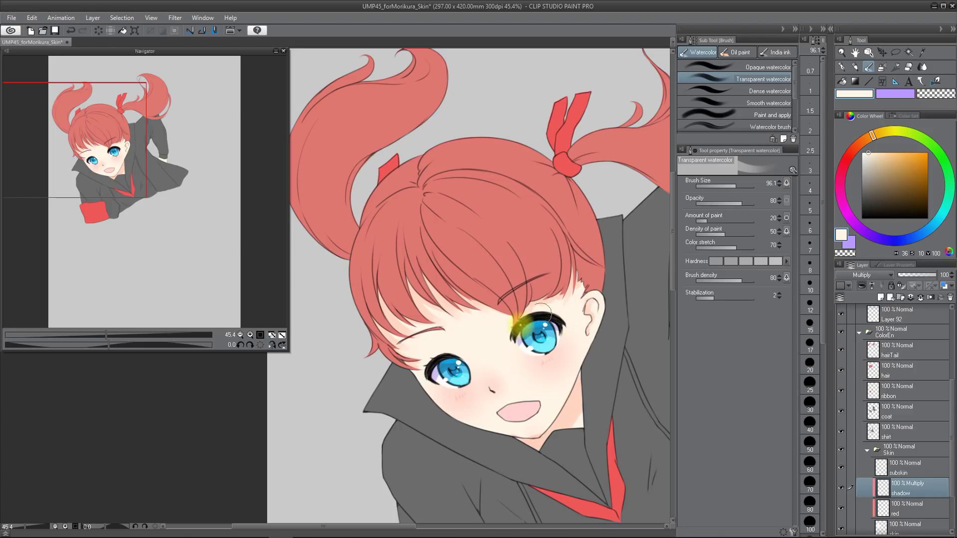
Test the Dense watercolor with sampled peach skin, undo the strokes, and add a new layer
{"action": "left_click", "coordinate": [714, 92]}
{"action": "key", "text": "ctrl+z"}
{"action": "mouse_move", "coordinate": [438, 342]}
{"action": "left_mouse_down"}
{"action": "mouse_move", "coordinate": [397, 345]}
{"action": "mouse_move", "coordinate": [438, 346]}
{"action": "mouse_move", "coordinate": [455, 308]}
{"action": "left_mouse_up"}
{"action": "left_click", "coordinate": [414, 300], "text": "alt"}
{"action": "key", "text": "ctrl+z"}
{"action": "key", "text": "e"}
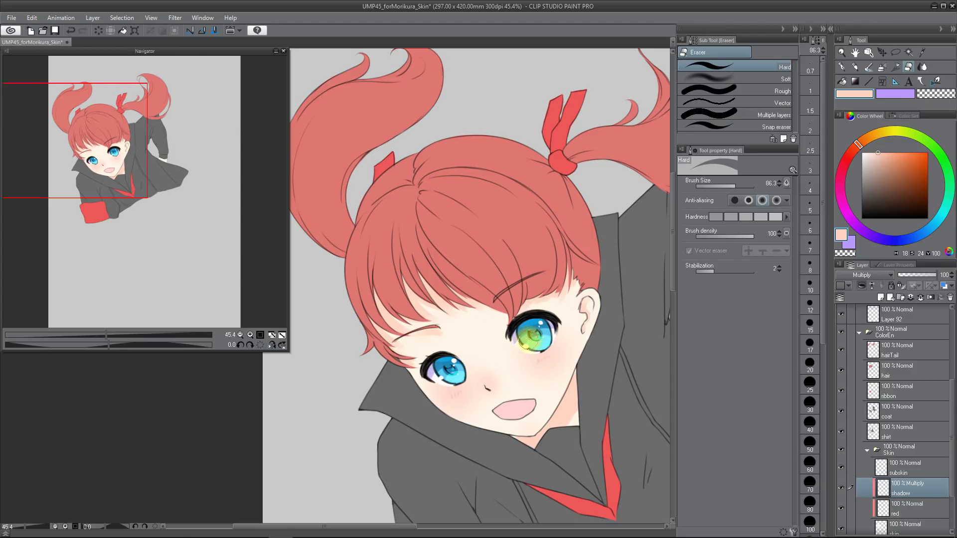
{"action": "key", "text": "shift+n"}
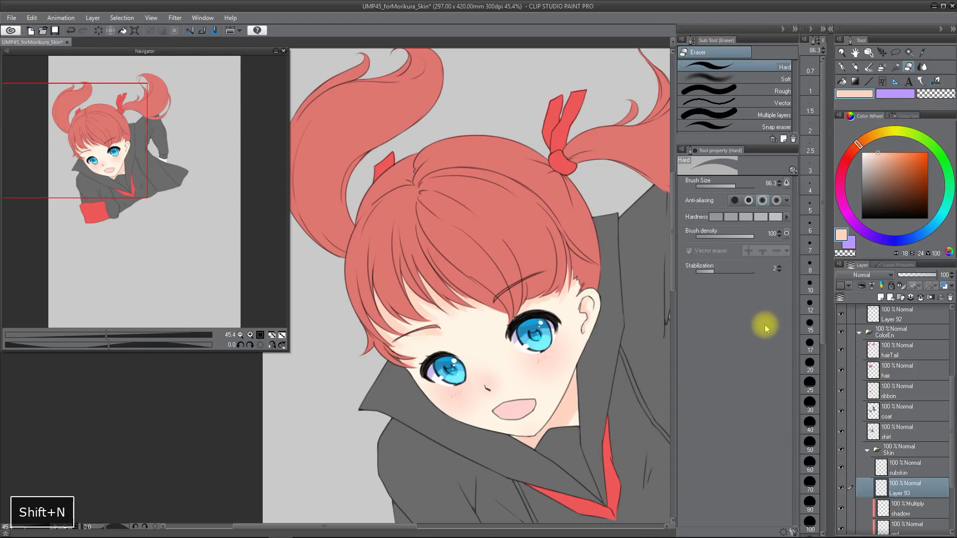
Clip the new layer to shadow and rename it 'light'
{"action": "left_click", "coordinate": [861, 288]}
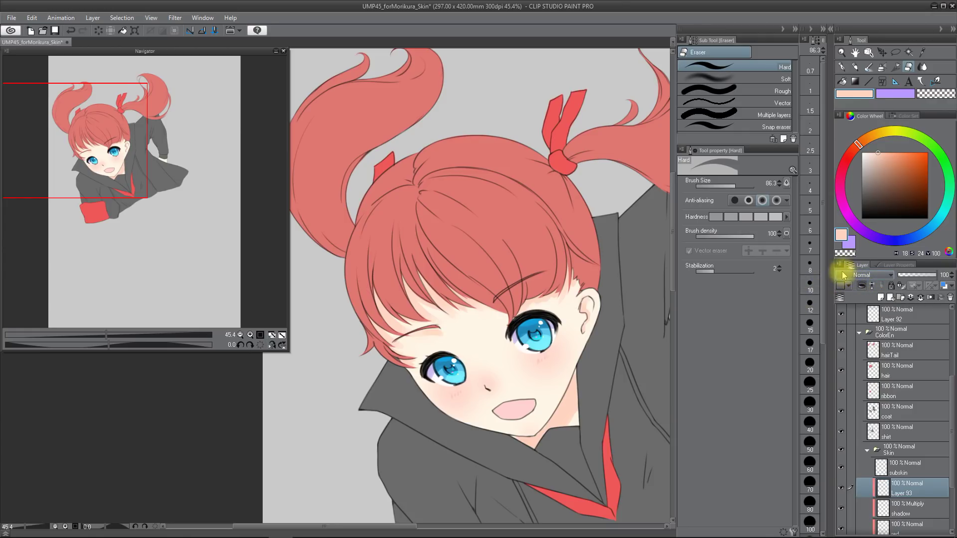
{"action": "double_click", "coordinate": [902, 492]}
{"action": "type", "text": "light"}
{"action": "key", "text": "Return"}
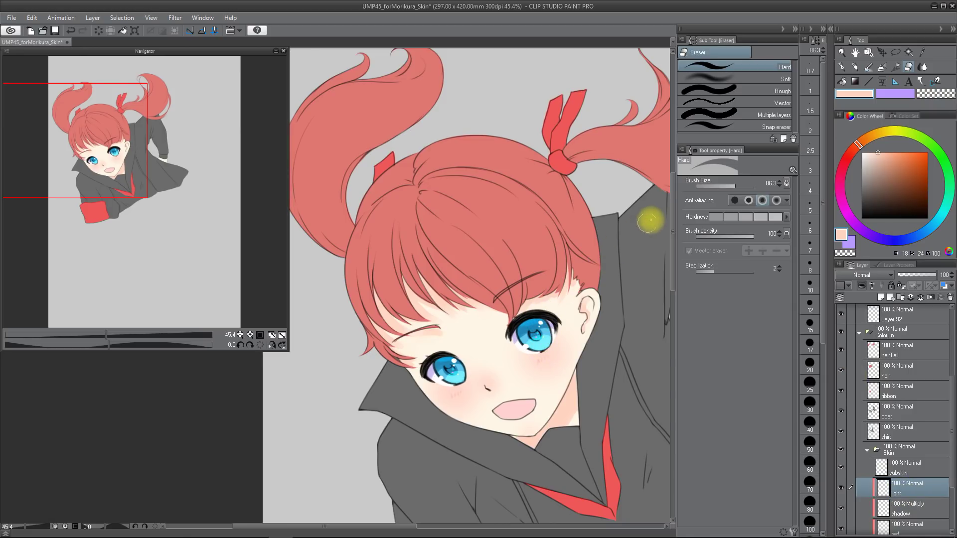
Sample the pale skin tone, pick Dense watercolor and paint a white highlight above the nose
{"action": "left_click", "coordinate": [479, 338], "text": "alt"}
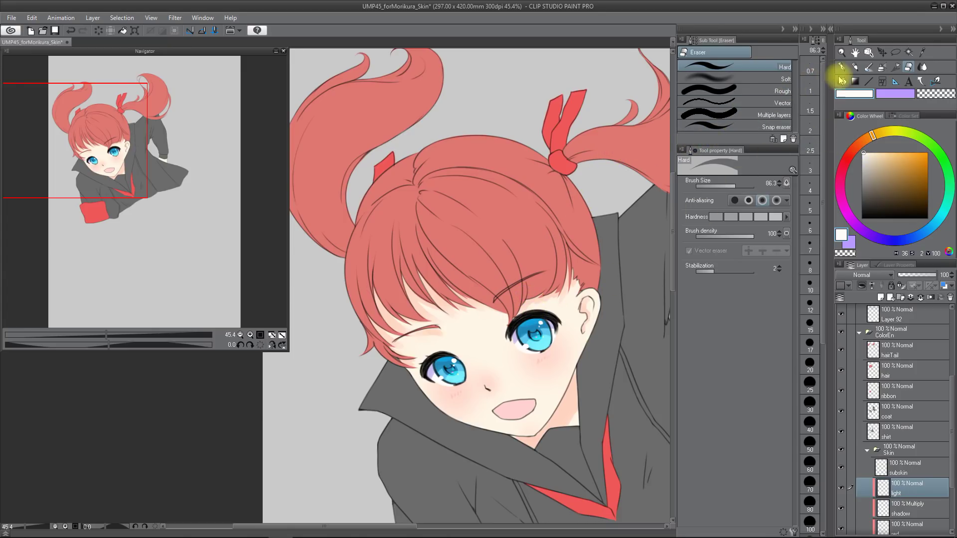
{"action": "left_click", "coordinate": [867, 70]}
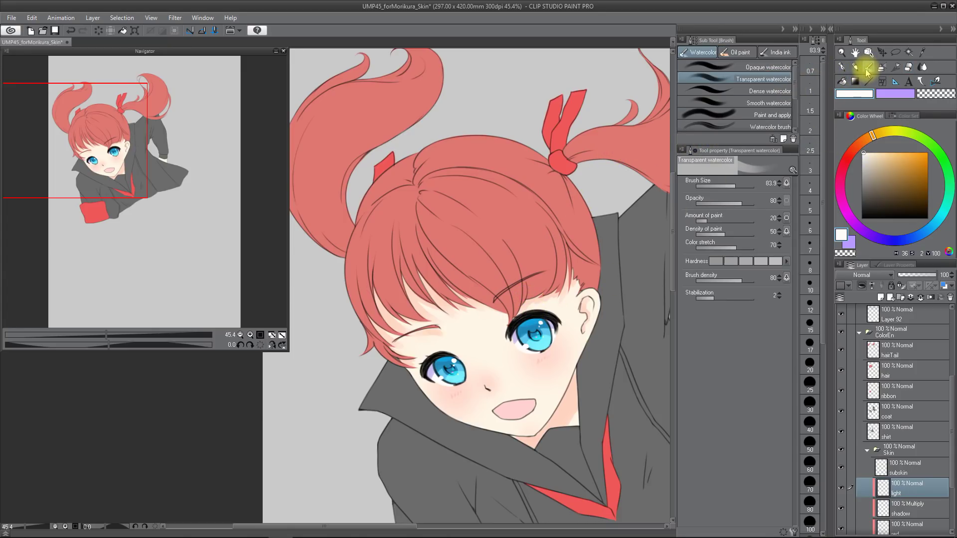
{"action": "left_click", "coordinate": [725, 92]}
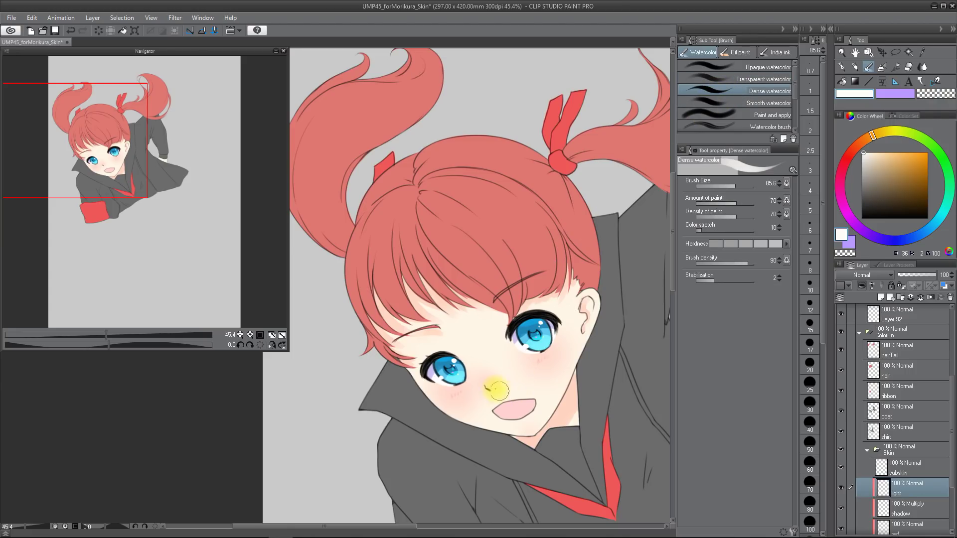
{"action": "left_click_drag", "start_coordinate": [492, 387], "coordinate": [474, 354]}
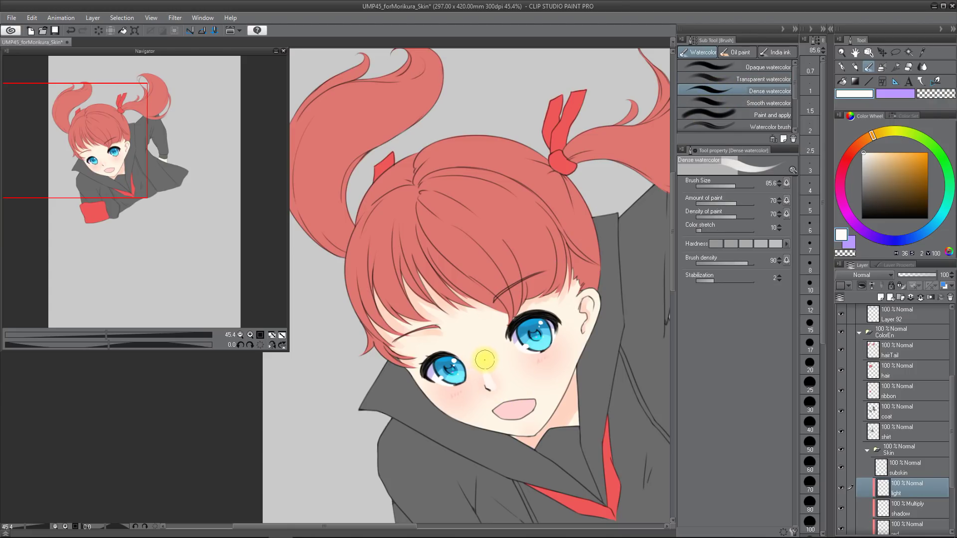
{"action": "key", "text": "ctrl+z"}
{"action": "left_click_drag", "start_coordinate": [491, 385], "coordinate": [473, 353]}
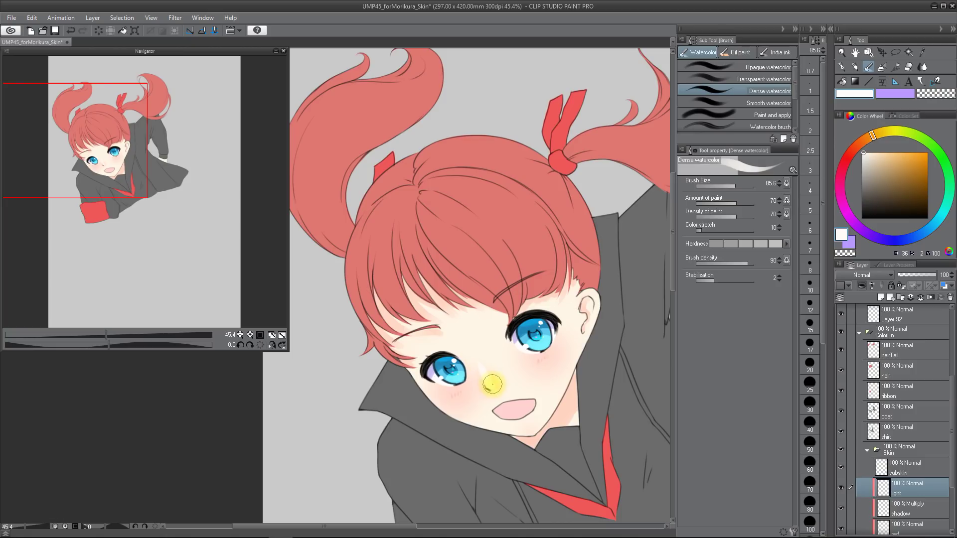
{"action": "left_click_drag", "start_coordinate": [494, 388], "coordinate": [476, 358]}
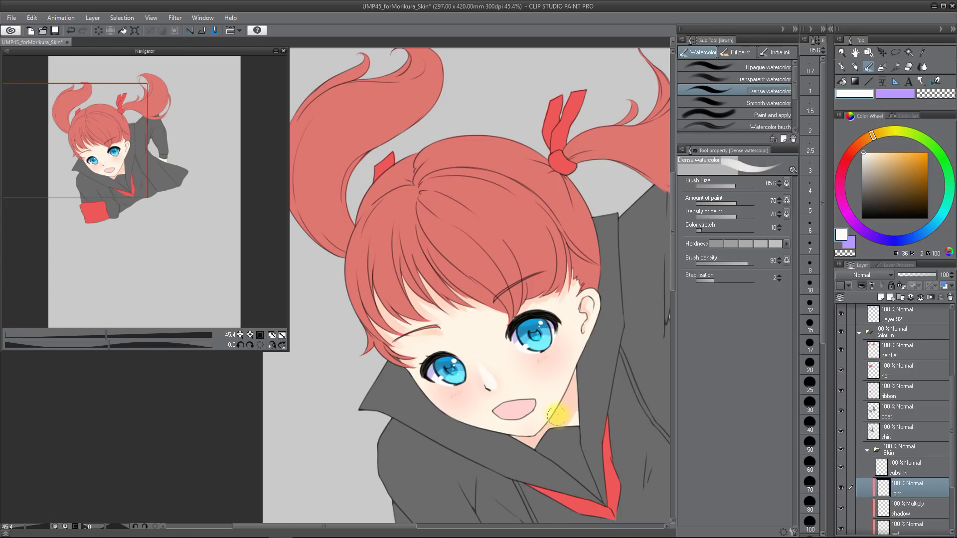
Undo the stray highlight strokes beside the nose
{"action": "key", "text": "ctrl+z"}
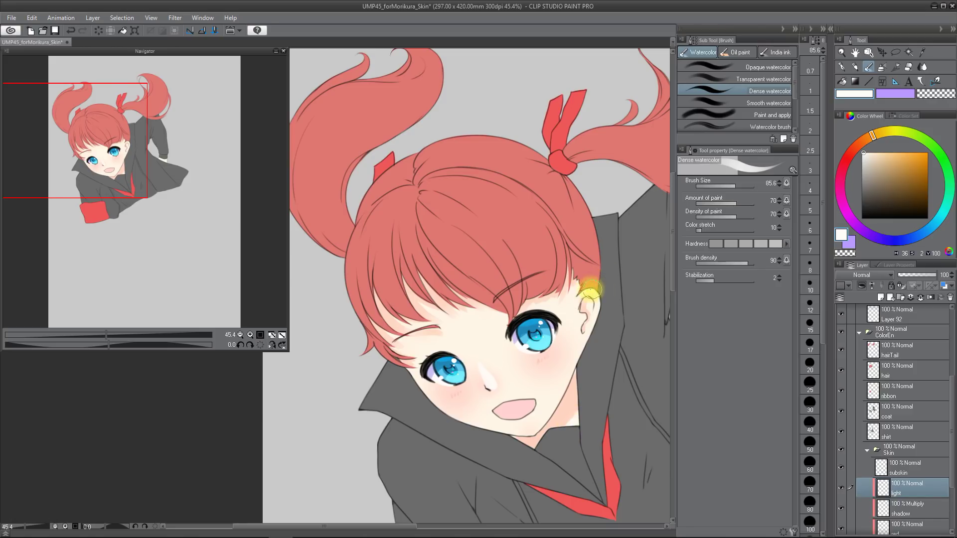
{"action": "key", "text": "space"}
{"action": "left_click_drag", "start_coordinate": [663, 365], "coordinate": [587, 344]}
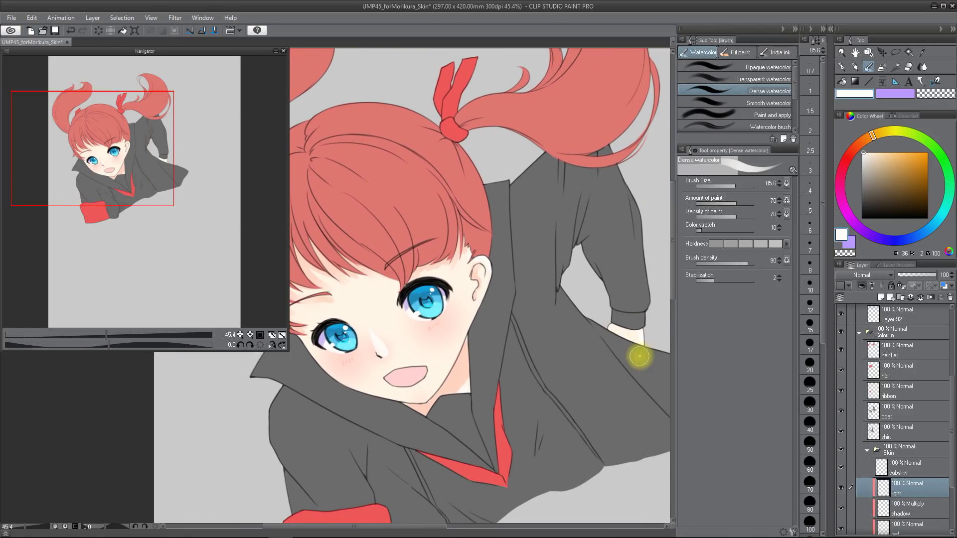
{"action": "key", "text": "space"}
{"action": "left_click_drag", "start_coordinate": [532, 321], "coordinate": [602, 339]}
{"action": "key", "text": "ctrl+z"}
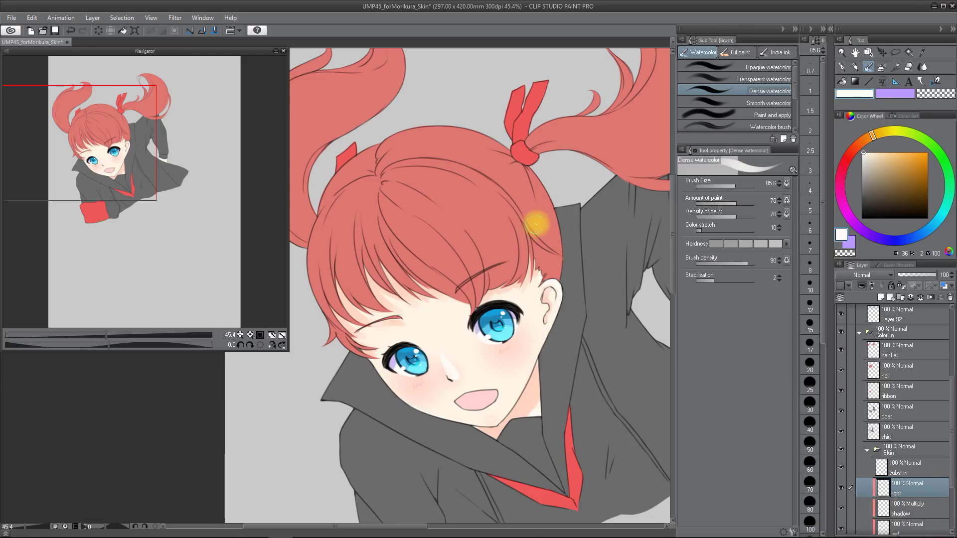
Enlarge the Transparent watercolor brush, then switch to the Mapping pen
{"action": "left_click", "coordinate": [753, 80]}
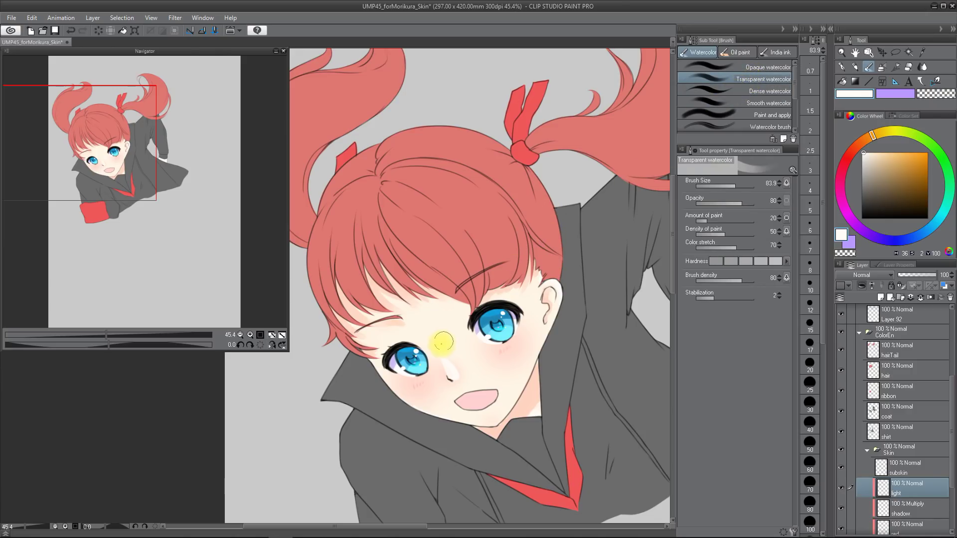
{"action": "left_click_drag", "start_coordinate": [447, 342], "coordinate": [463, 344]}
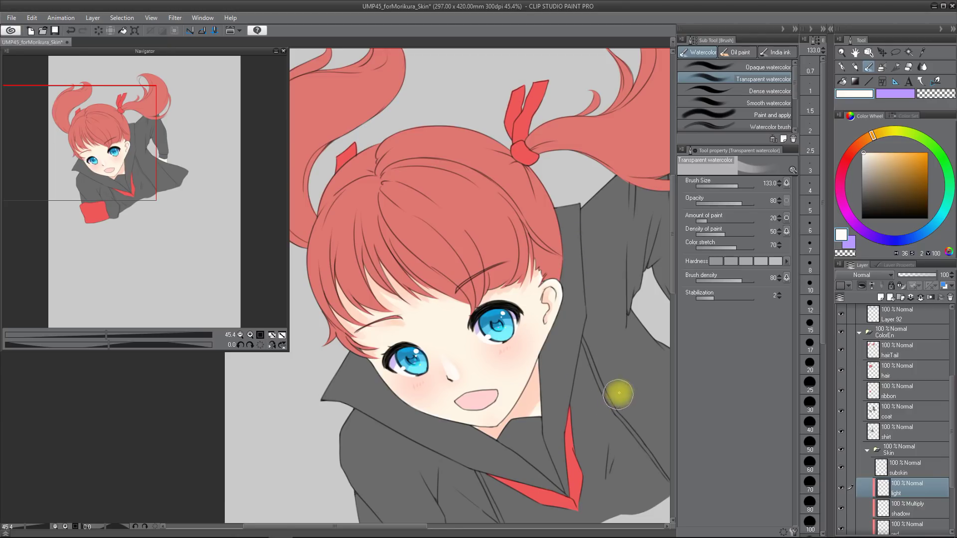
{"action": "key", "text": "q"}
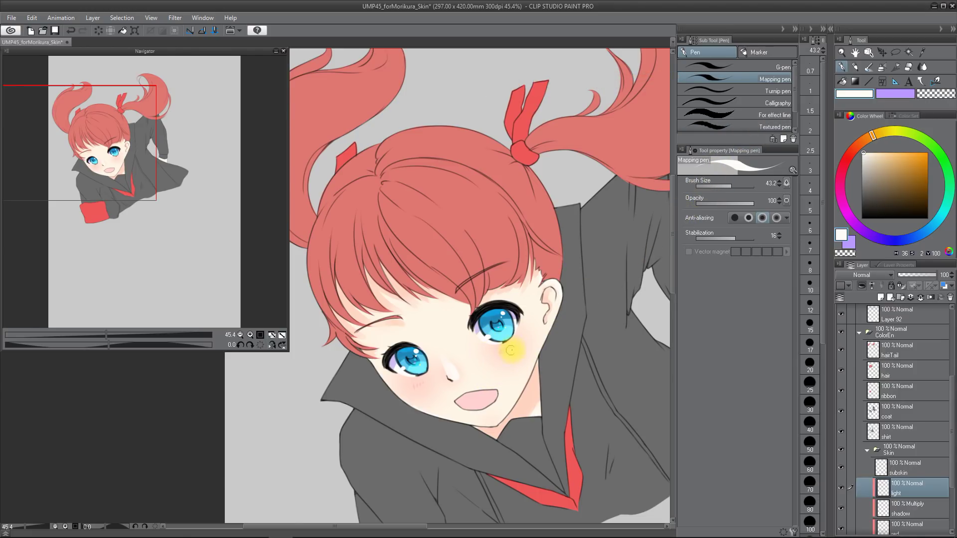
Zoom and pan the view to frame the face around the mouth
{"action": "left_click_drag", "start_coordinate": [498, 354], "coordinate": [519, 343]}
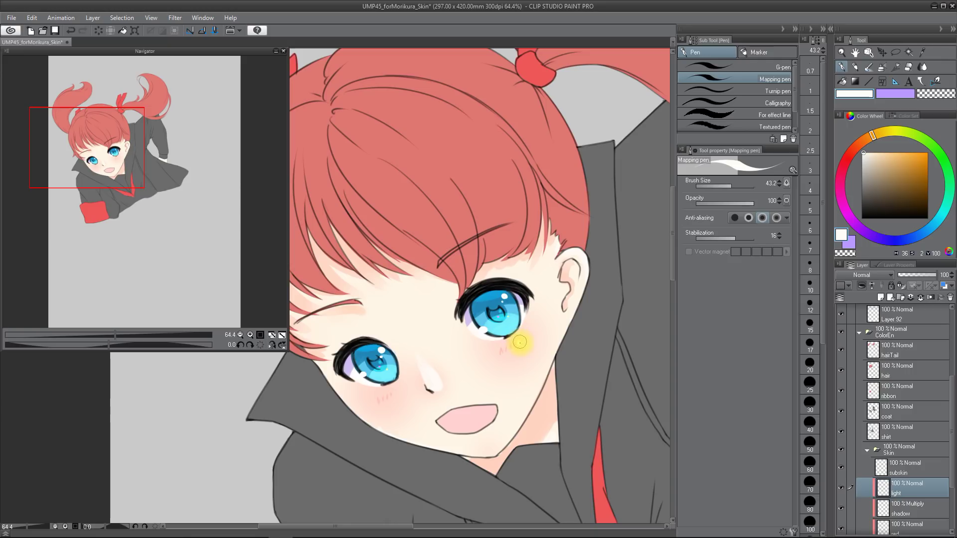
{"action": "key", "text": "space"}
{"action": "left_click_drag", "start_coordinate": [427, 374], "coordinate": [444, 384]}
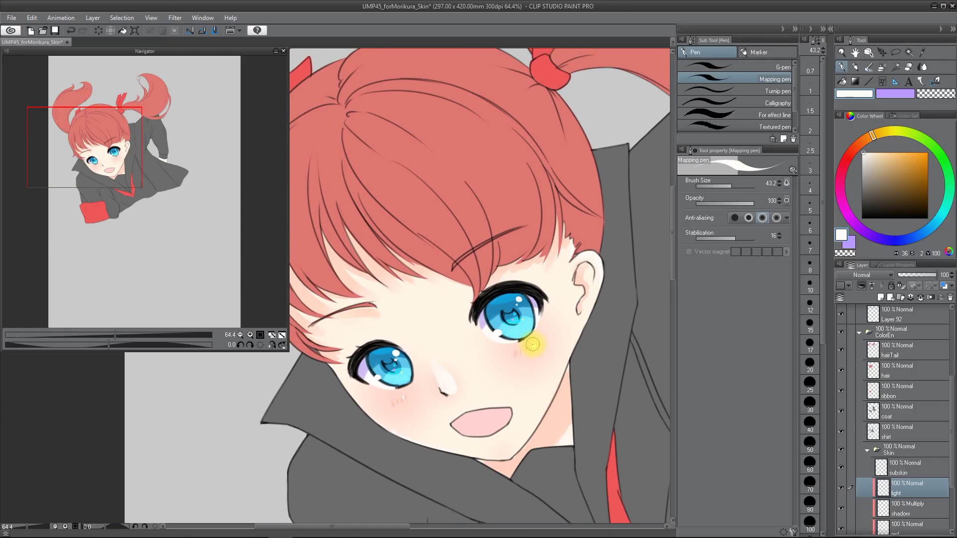
{"action": "key", "text": "alt+space"}
{"action": "left_click_drag", "start_coordinate": [471, 364], "coordinate": [469, 286]}
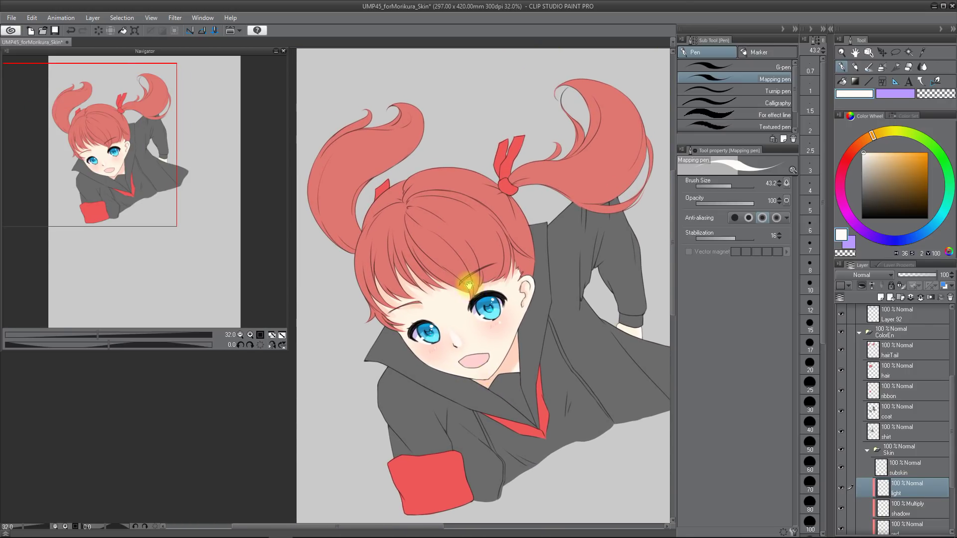
{"action": "key", "text": "alt+space"}
{"action": "left_click_drag", "start_coordinate": [483, 359], "coordinate": [500, 378]}
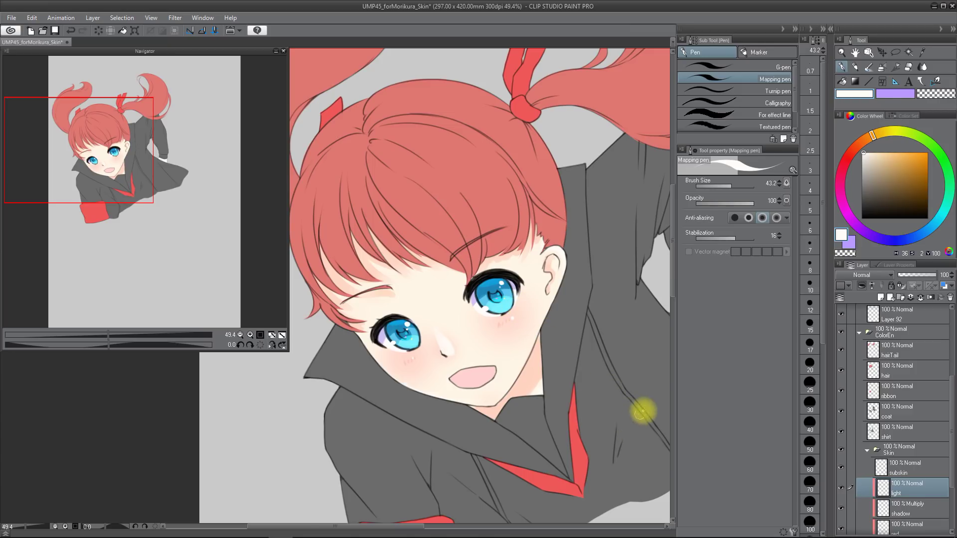
Add a new layer above subskin and sample the mouth's pink colour
{"action": "left_click", "coordinate": [863, 466]}
{"action": "key", "text": "ctrl+shift+n"}
{"action": "left_click", "coordinate": [481, 374], "text": "alt"}
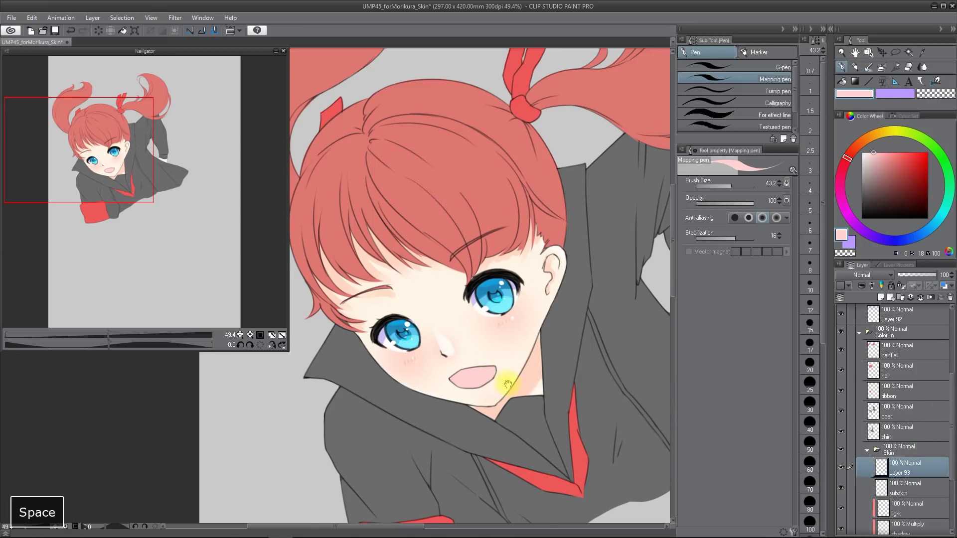
{"action": "key", "text": "space"}
{"action": "left_click_drag", "start_coordinate": [475, 360], "coordinate": [504, 366]}
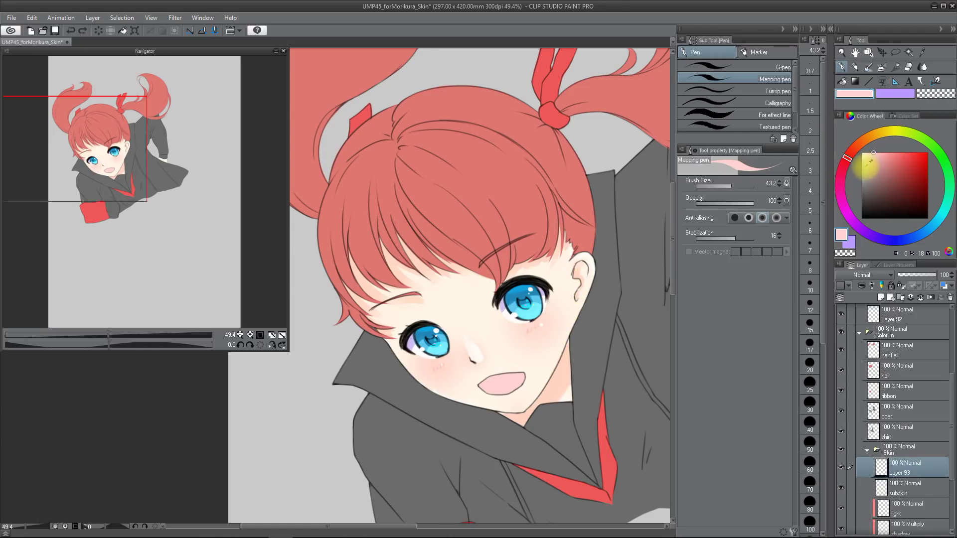
Adjust the pink on the colour wheel, zoom in on the mouth, and clip the layer to subskin
{"action": "left_click", "coordinate": [879, 156]}
{"action": "mouse_move", "coordinate": [879, 155]}
{"action": "left_mouse_down"}
{"action": "mouse_move", "coordinate": [889, 151]}
{"action": "mouse_move", "coordinate": [843, 165]}
{"action": "left_mouse_up"}
{"action": "key", "text": "ctrl+z"}
{"action": "scroll", "coordinate": [483, 380], "scroll_direction": "up", "scroll_amount": 2}
{"action": "key", "text": "ctrl+z"}
{"action": "key", "text": "ctrl+alt+g"}
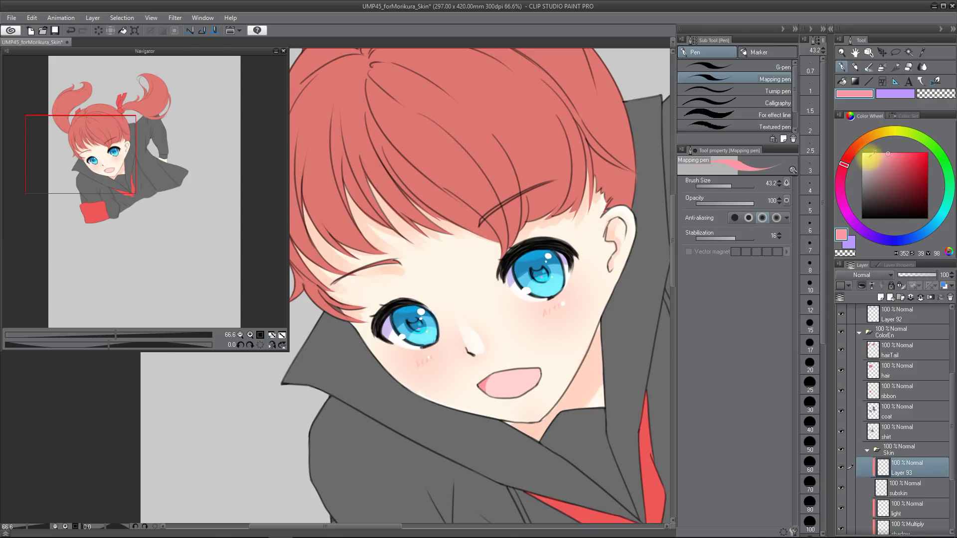
Try a white stroke at the mouth's left corner, undo it, and return to the mapping pen
{"action": "left_click", "coordinate": [862, 153]}
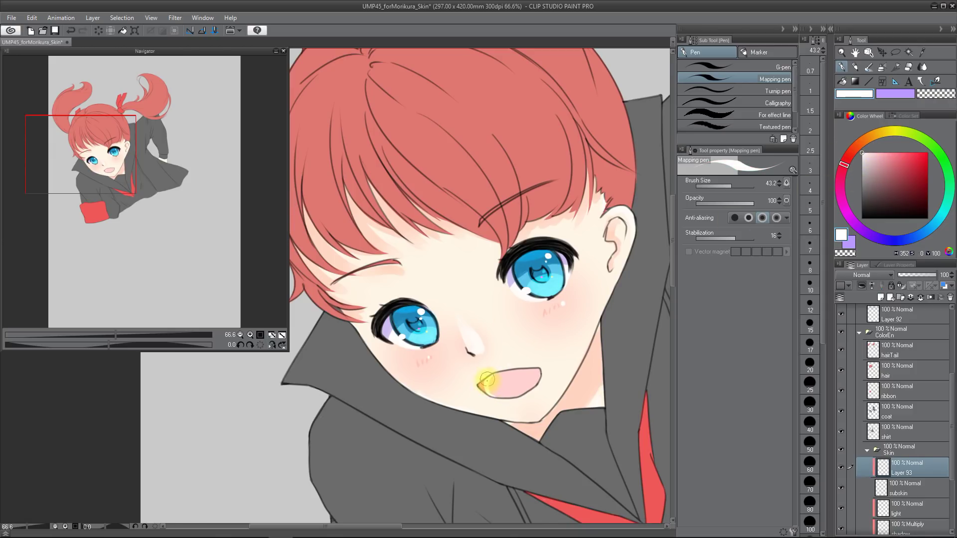
{"action": "left_click_drag", "start_coordinate": [507, 401], "coordinate": [489, 374]}
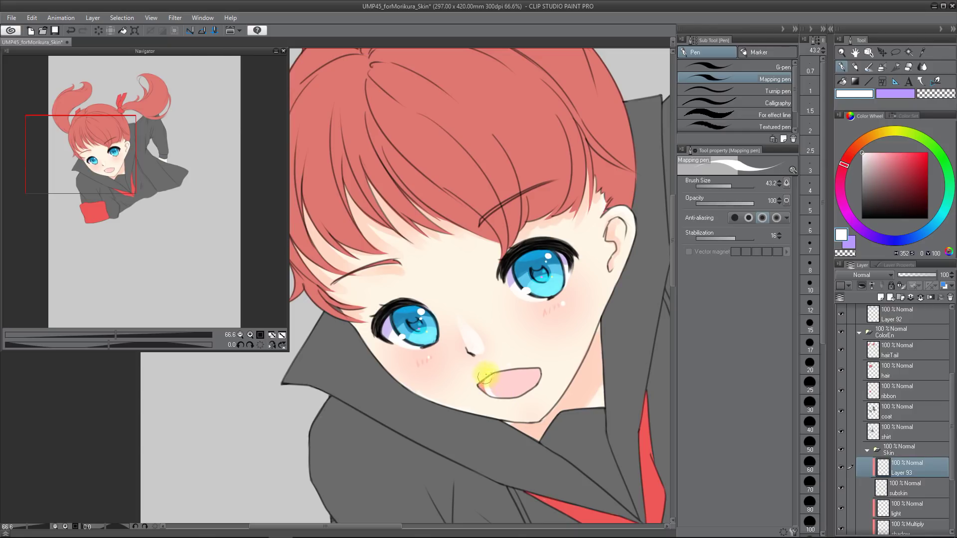
{"action": "key", "text": "ctrl+z"}
{"action": "key", "text": "q"}
{"action": "mouse_move", "coordinate": [554, 402]}
{"action": "left_mouse_down"}
{"action": "mouse_move", "coordinate": [543, 396]}
{"action": "mouse_move", "coordinate": [557, 417]}
{"action": "left_mouse_up"}
{"action": "key", "text": "space"}
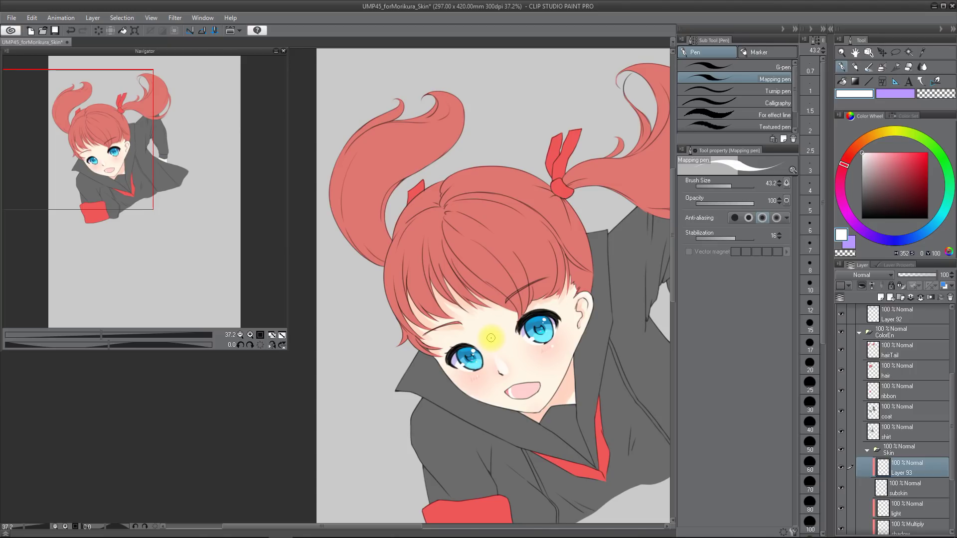
{"action": "left_click_drag", "start_coordinate": [491, 338], "coordinate": [427, 311]}
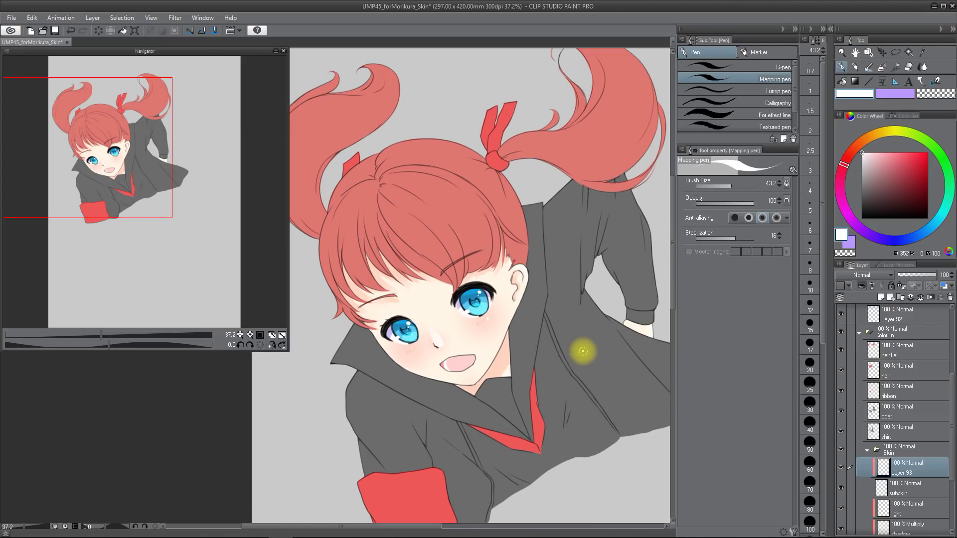